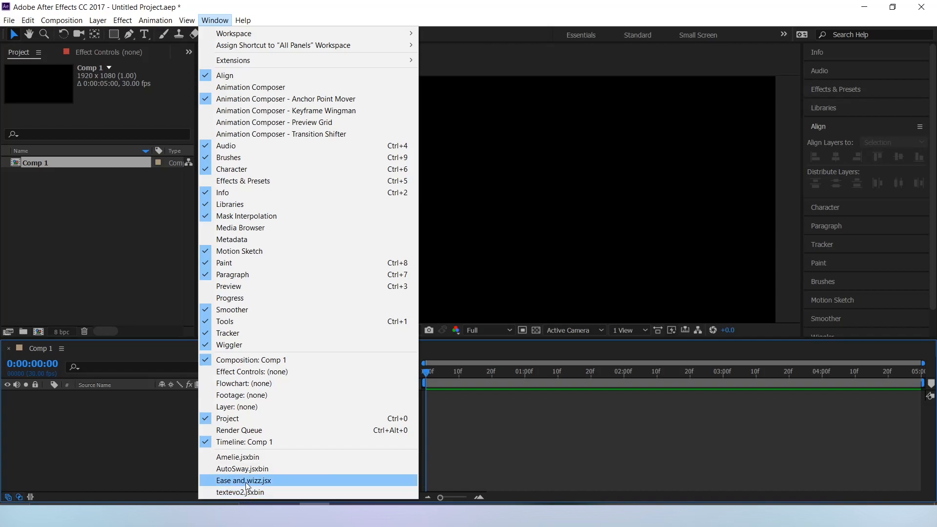
Step: Open the Ease and wizz and textevo2 script panels
click(247, 485)
click(215, 20)
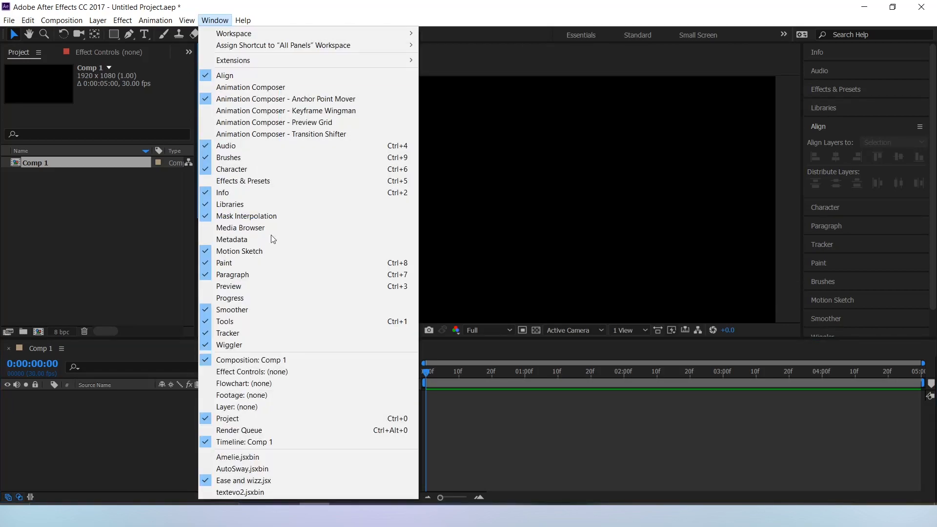
click(257, 493)
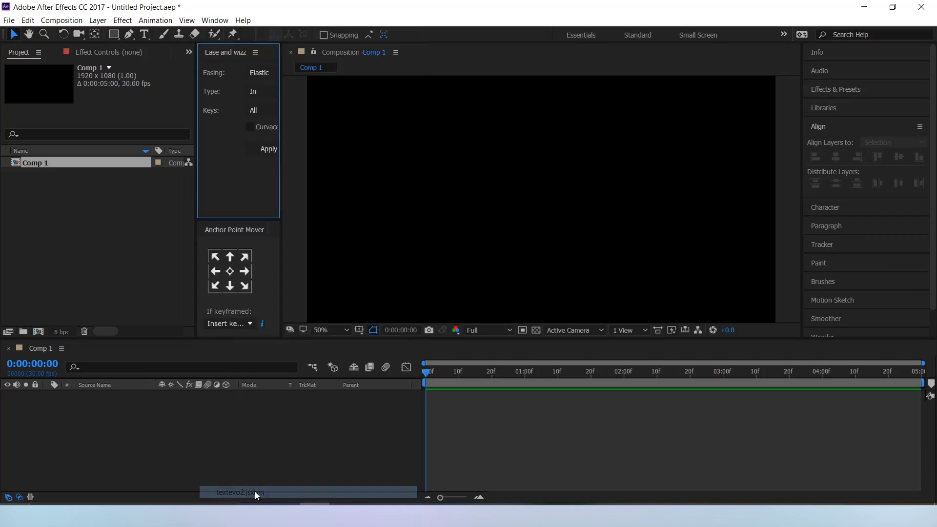
Step: Create a text layer reading "really cool animation" in Comp 1
key(ctrl+alt+shift+t)
text(really cool anim)
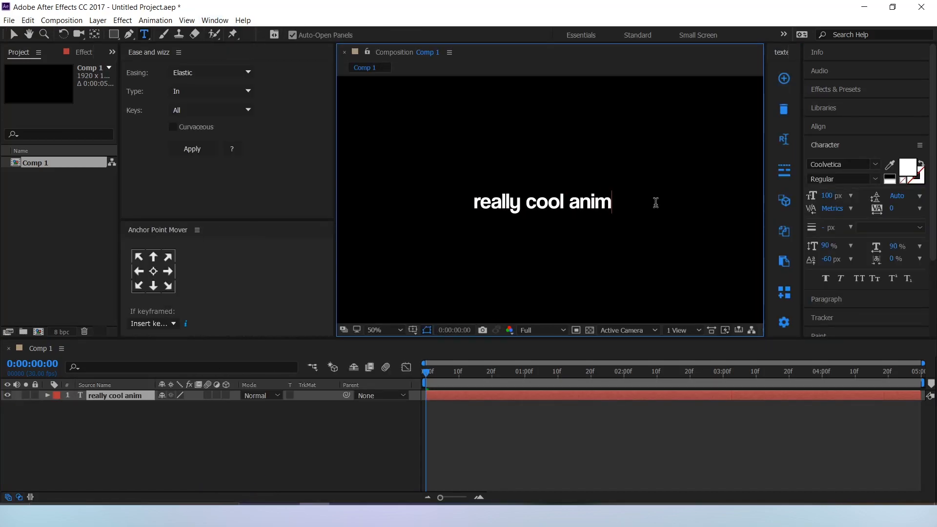
key(BackSpace)
text(a)
key(BackSpace)
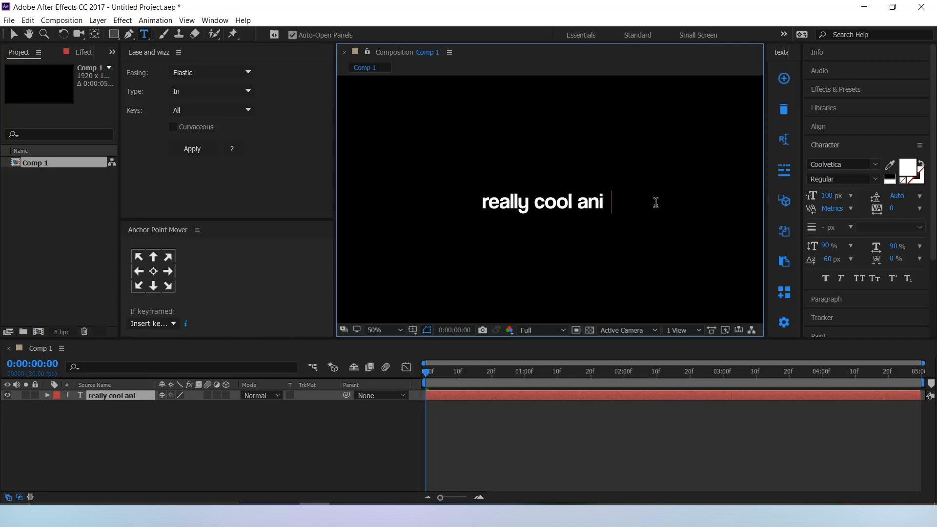
text(mation)
Step: Center the text layer horizontally and vertically in the composition
click(461, 427)
click(459, 398)
click(822, 128)
click(840, 158)
click(899, 156)
click(533, 479)
click(502, 399)
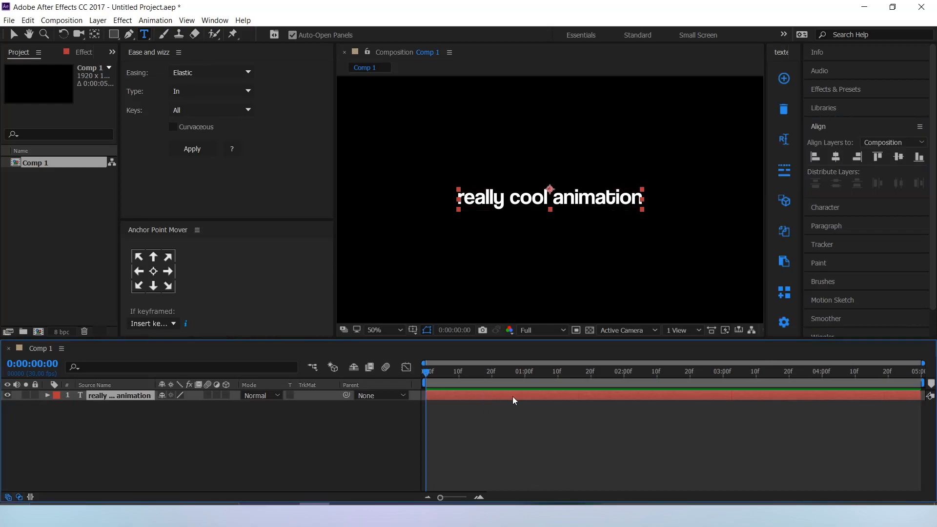
click(830, 128)
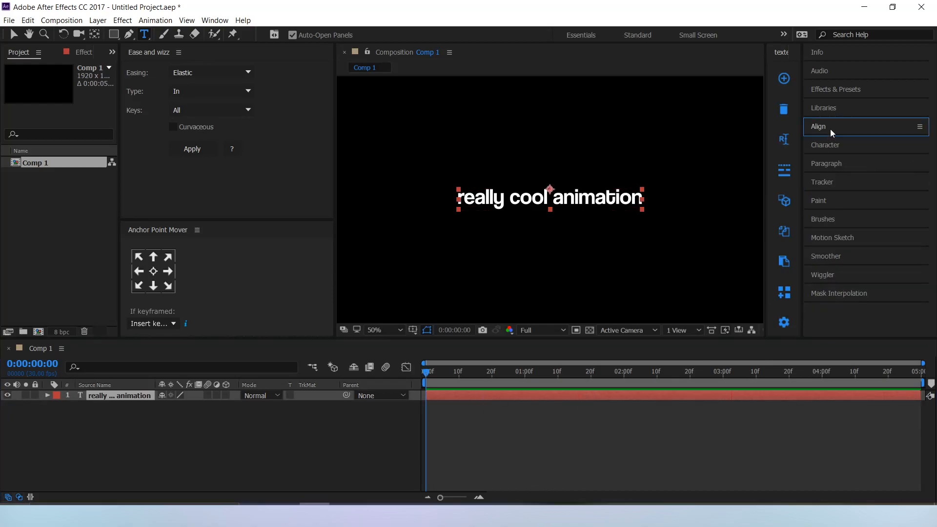
Step: Add a TextEvo animator to the text layer and set its Position Y to 150
click(784, 78)
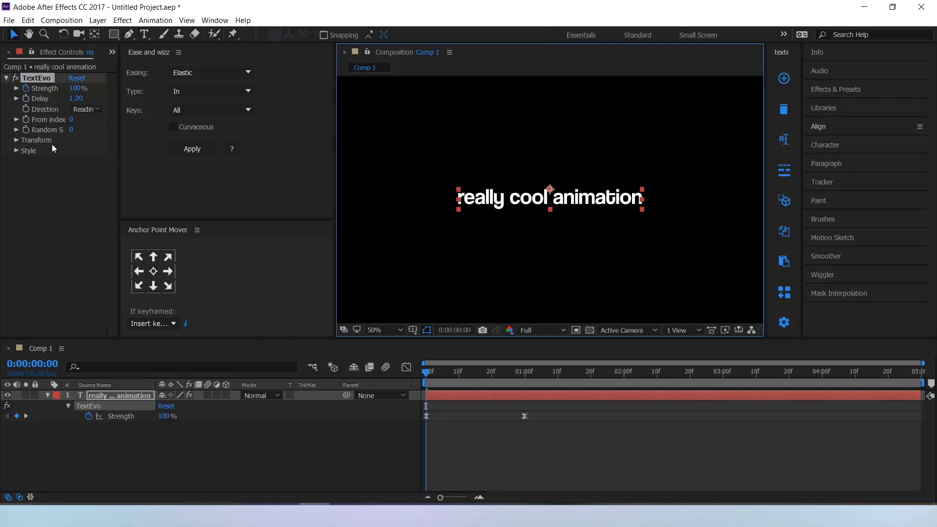
click(17, 140)
click(27, 161)
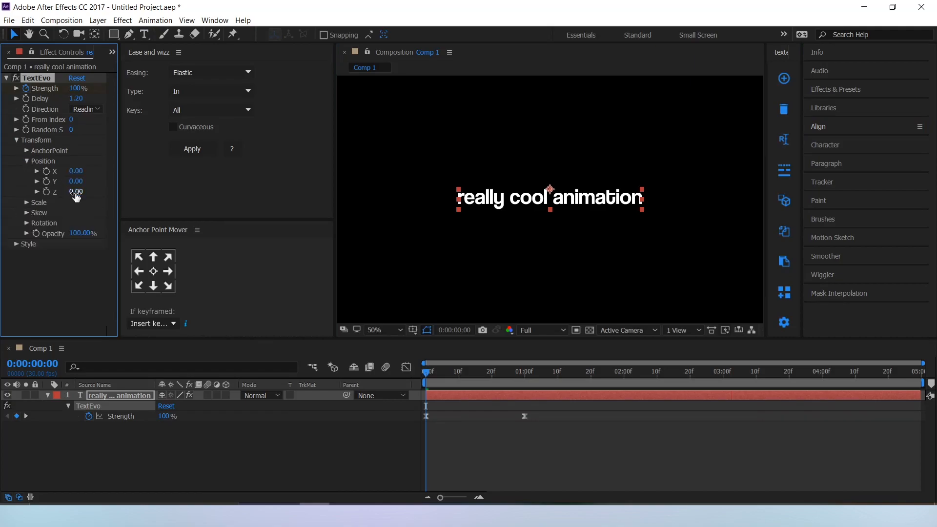
click(76, 181)
text(150)
key(Return)
Step: Set the TextEvo opacity to 0% and preview the text animation
click(76, 233)
text(0)
key(Return)
drag(118, 207, 141, 207)
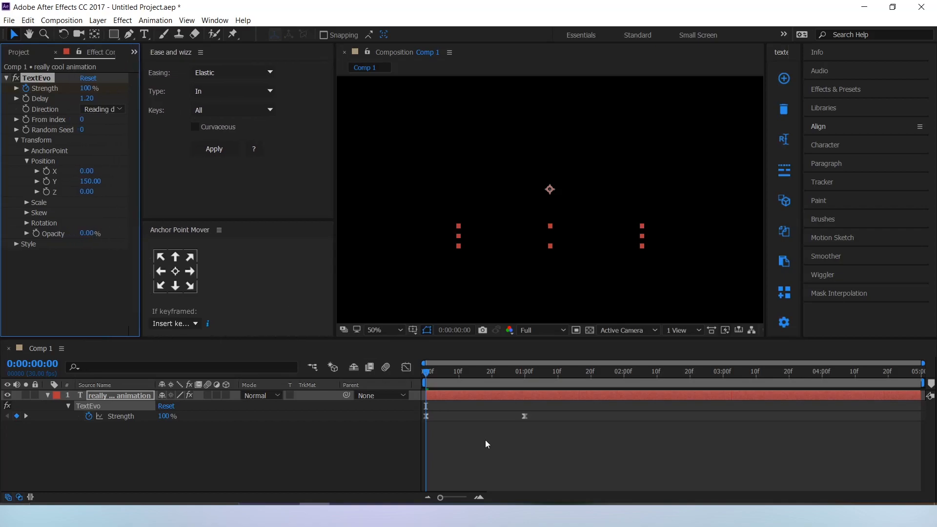
click(476, 428)
click(456, 394)
drag(429, 371, 522, 376)
key(space)
key(space)
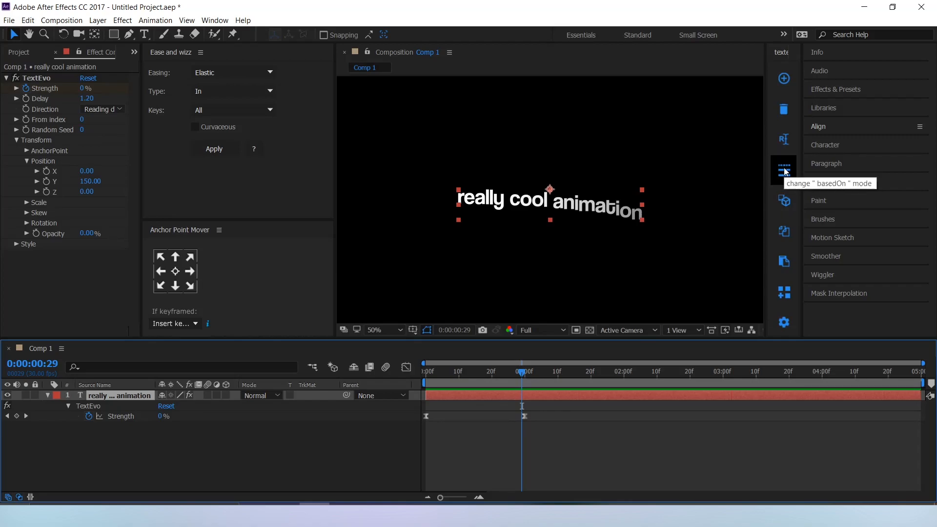
Step: Change the TextEvo effect's "basedOn" mode to animate word by word, and preview the animation
click(37, 78)
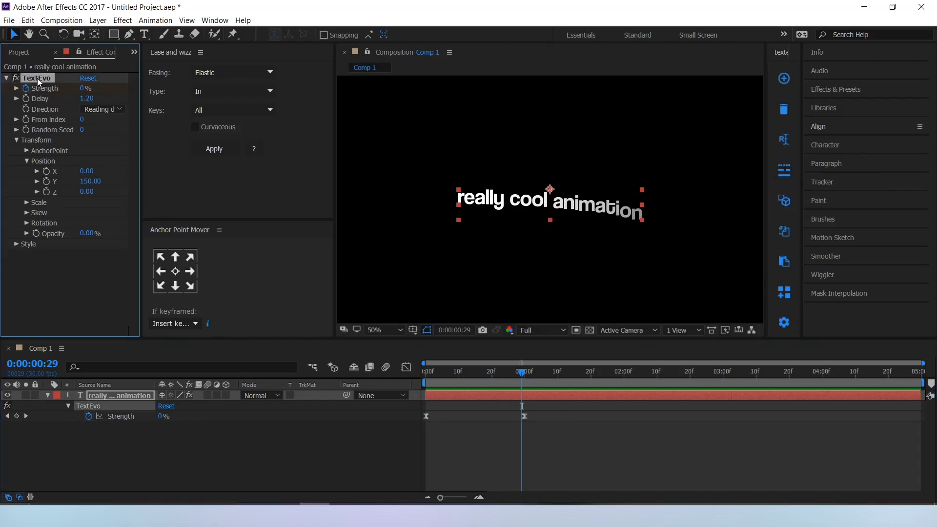
click(783, 172)
click(482, 248)
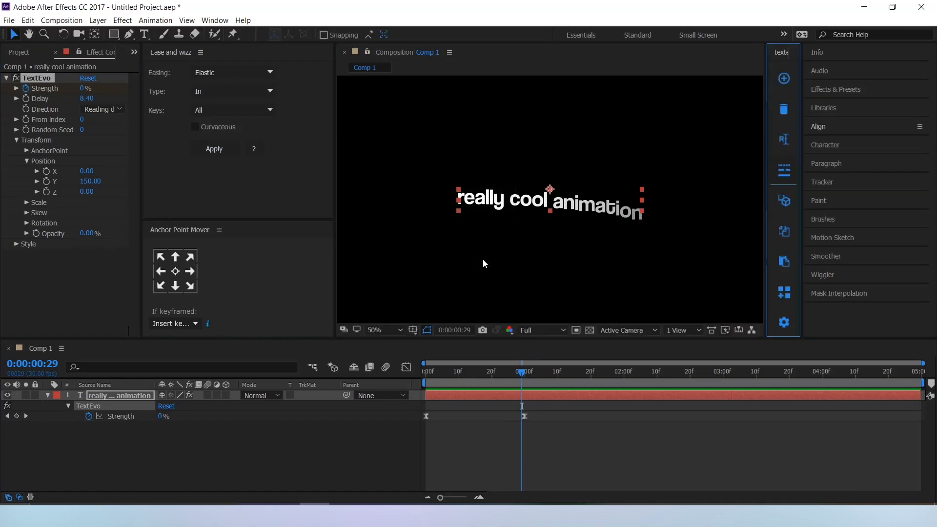
click(553, 456)
drag(518, 372, 465, 375)
click(453, 394)
key(space)
key(space)
Step: Convert both TextEvo Strength keyframes to linear in the value graph, and close the Graph Editor
drag(560, 415, 418, 435)
click(405, 368)
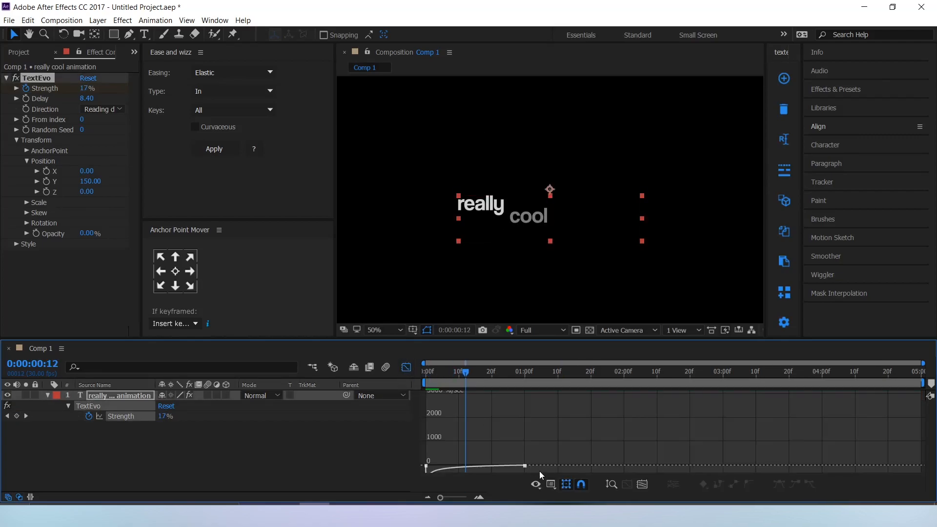
click(551, 484)
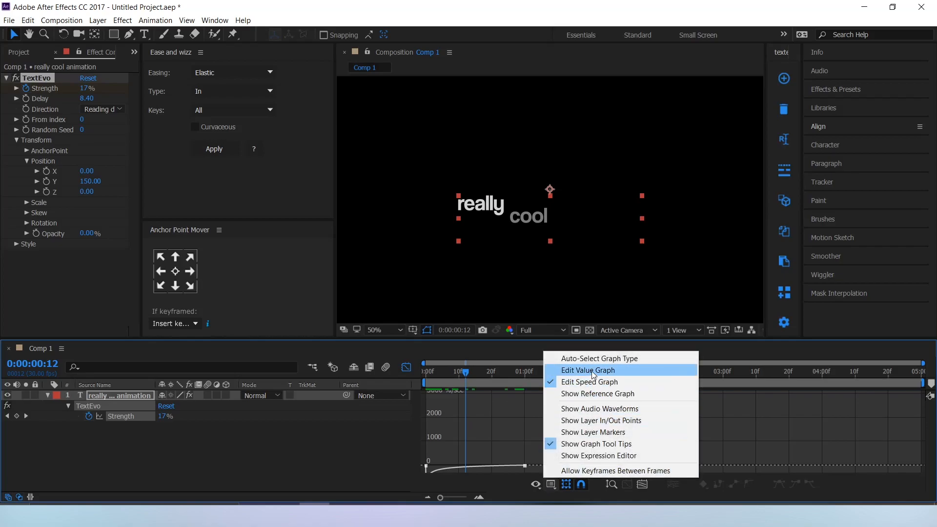
click(592, 372)
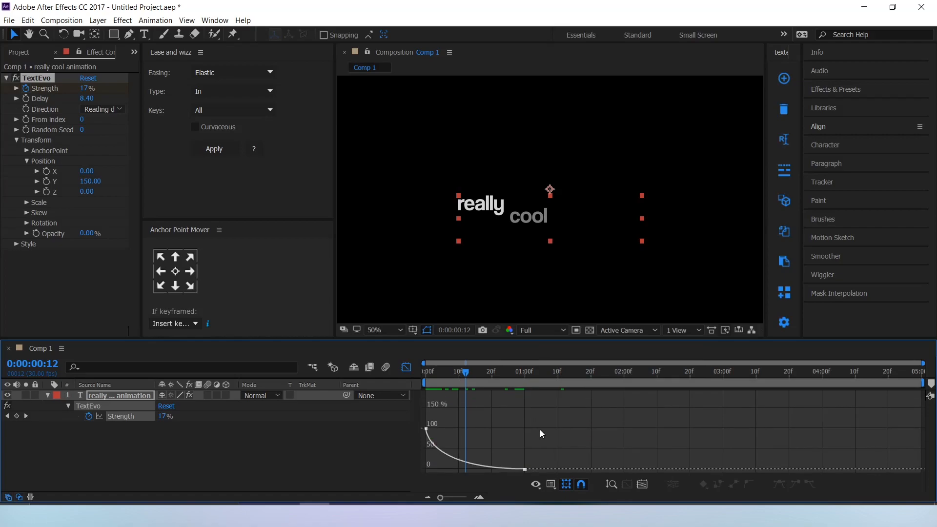
drag(576, 405, 432, 472)
drag(376, 482, 375, 482)
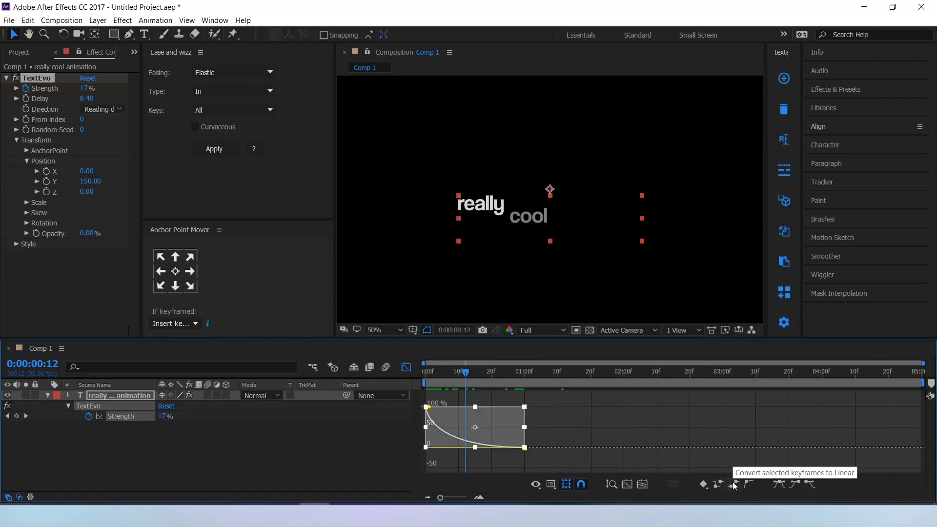
click(735, 484)
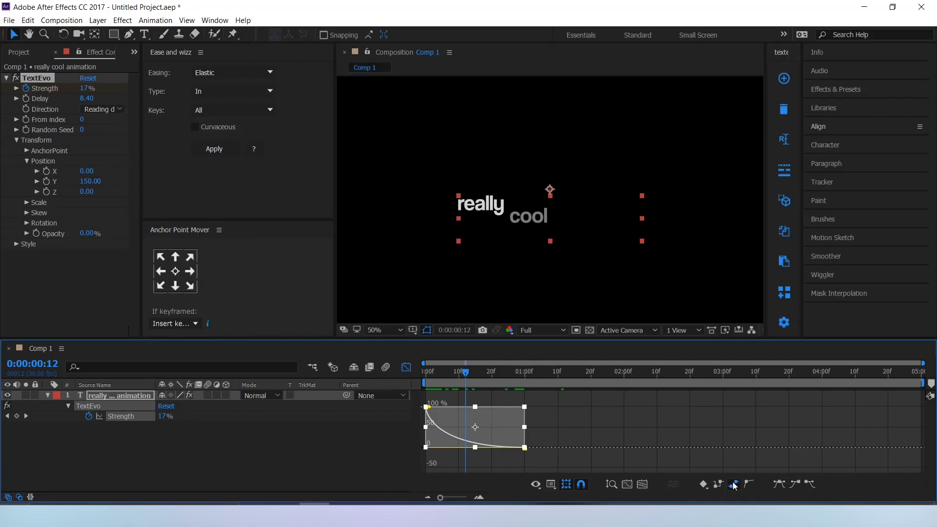
click(405, 367)
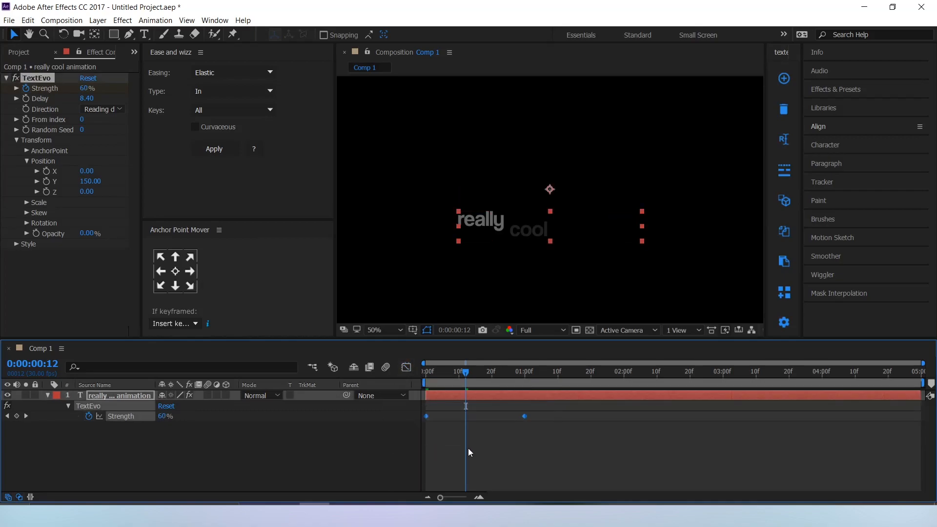
Step: Apply Ease and wizz Elastic easing of type Out to all Strength keyframes, and preview the motion
drag(569, 406, 387, 409)
click(216, 73)
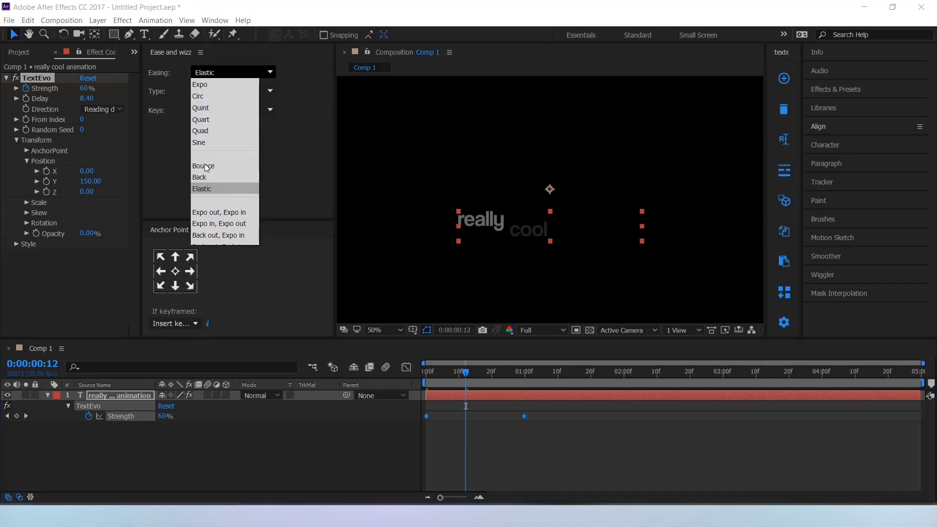
click(203, 188)
click(198, 93)
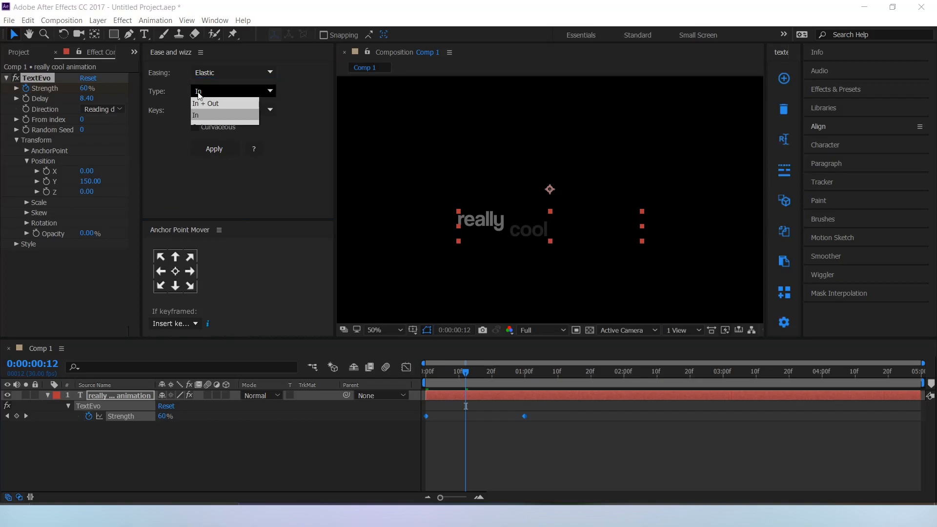
click(206, 126)
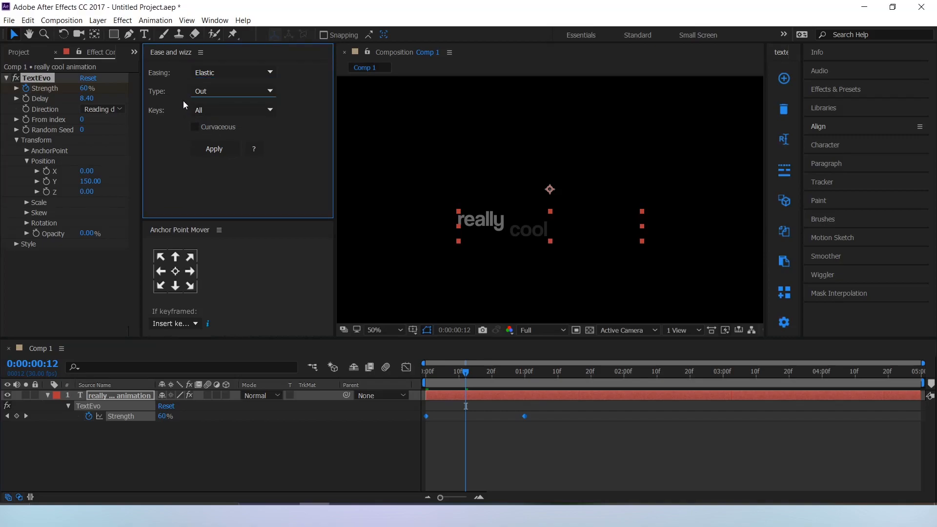
click(208, 96)
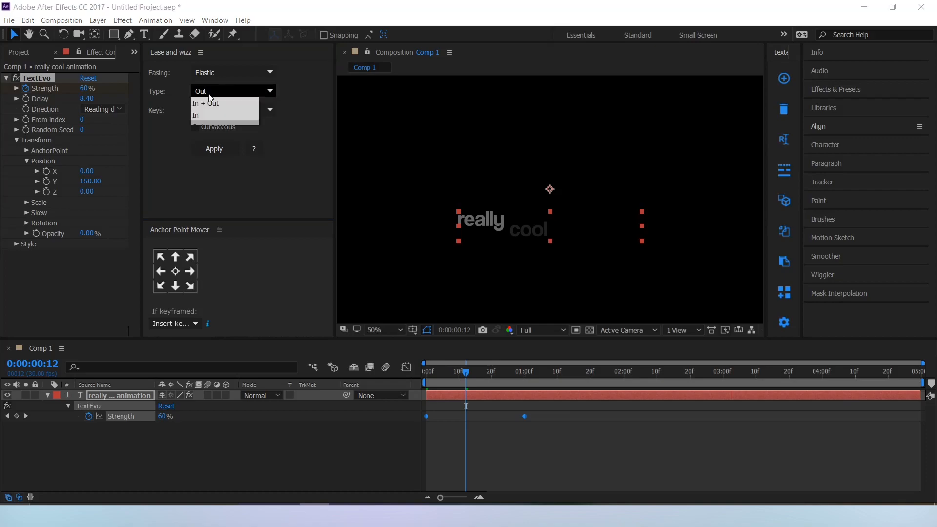
click(179, 98)
click(209, 149)
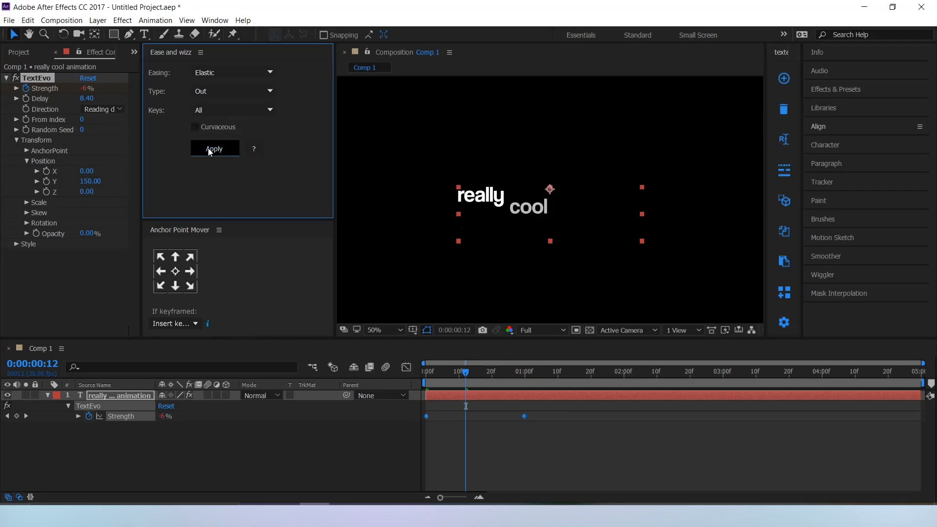
click(485, 420)
click(424, 373)
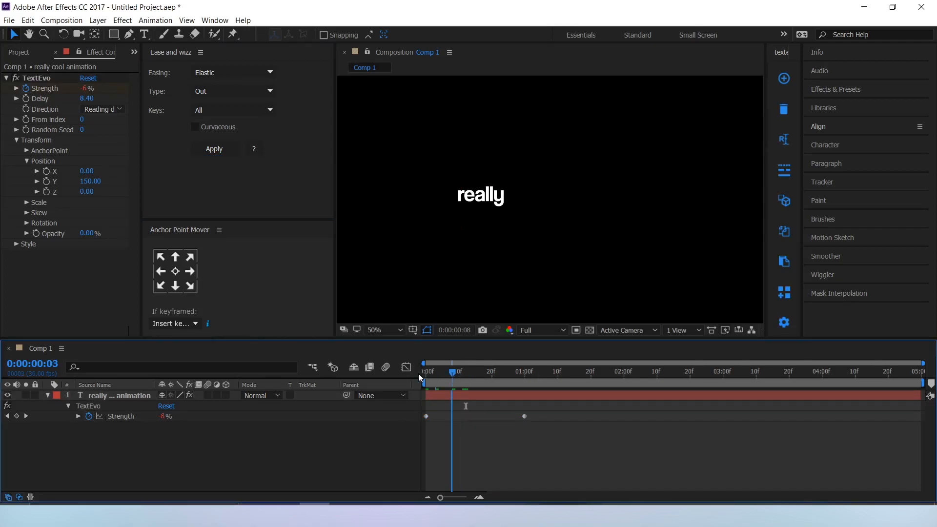
key(space)
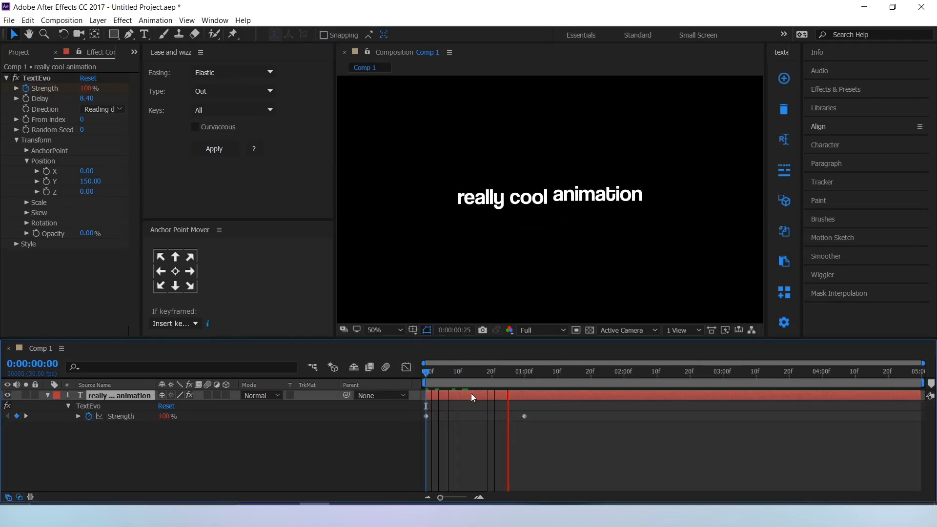
drag(487, 376, 505, 376)
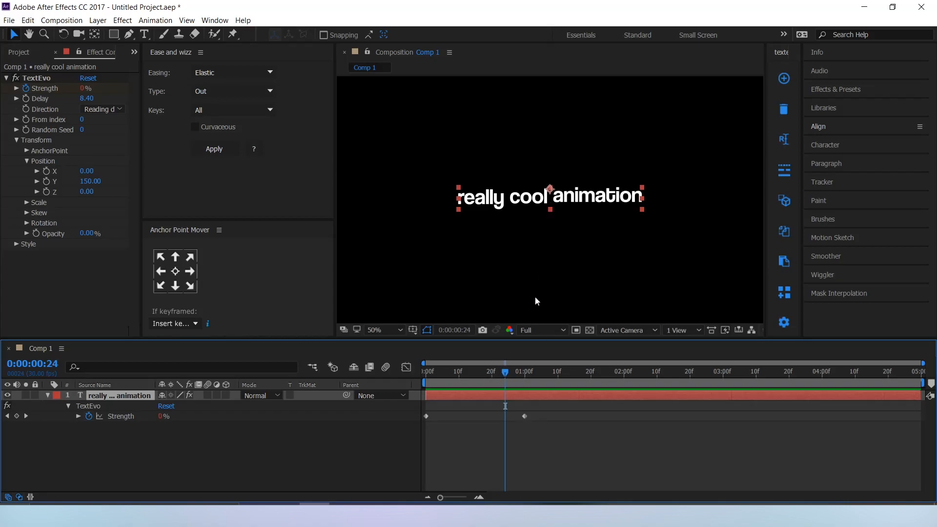
Step: Set the TextEvo delay to 6 and preview the animation from the start
click(88, 99)
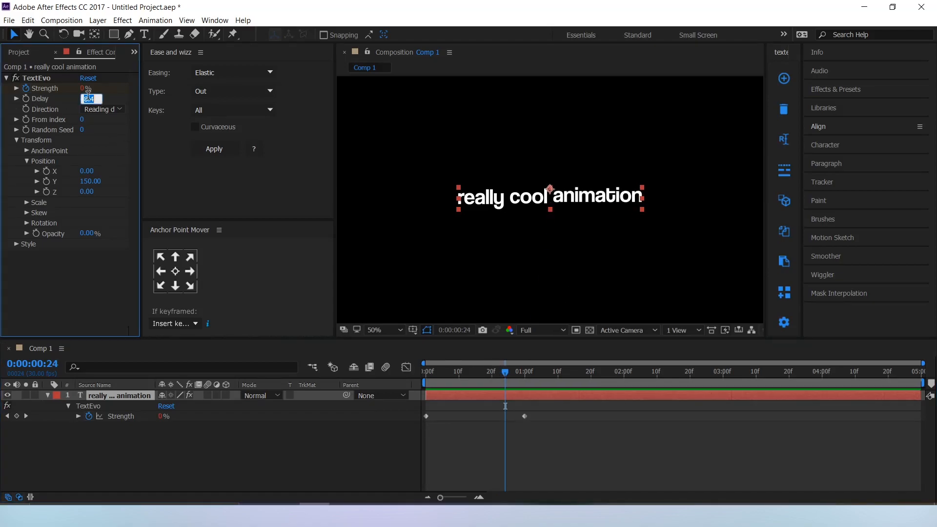
text(6)
key(Return)
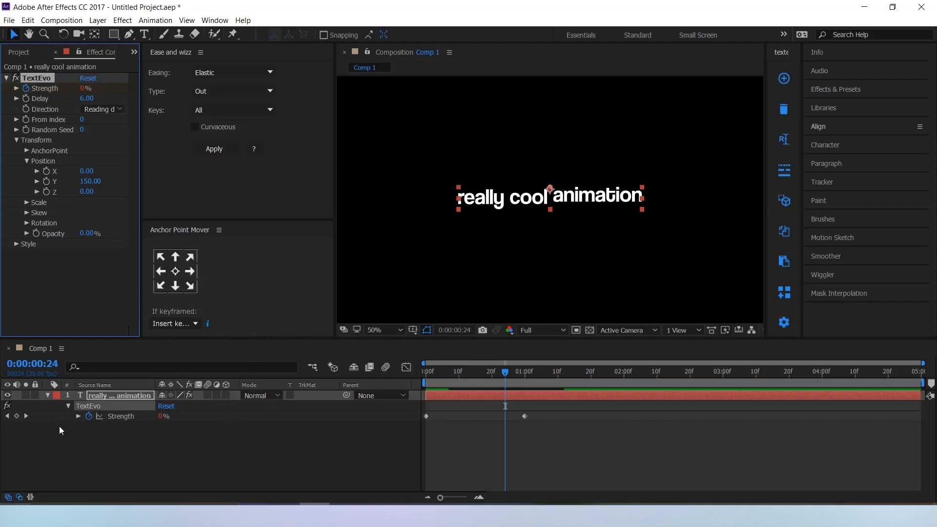
drag(508, 379, 424, 377)
key(space)
key(space)
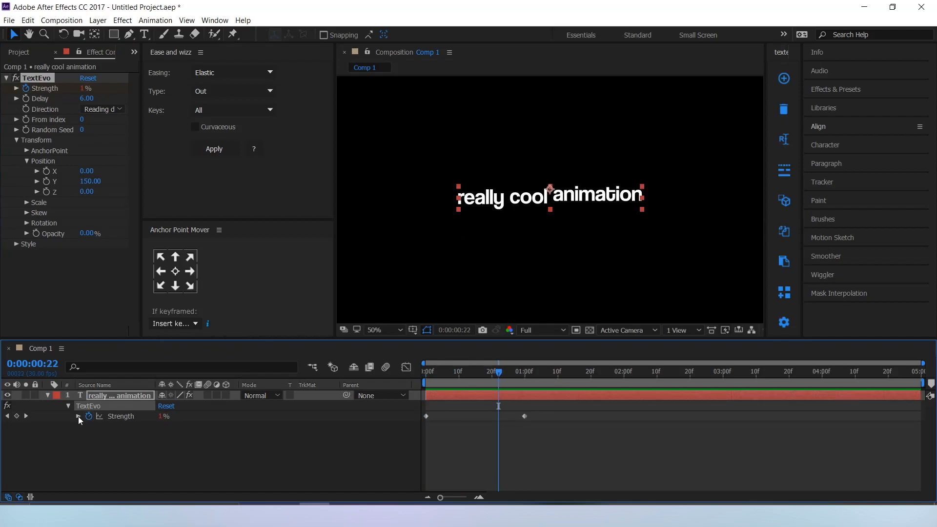
Step: Edit the period and amplitude values in the Strength property's elastic expression, and replay the animation
click(78, 416)
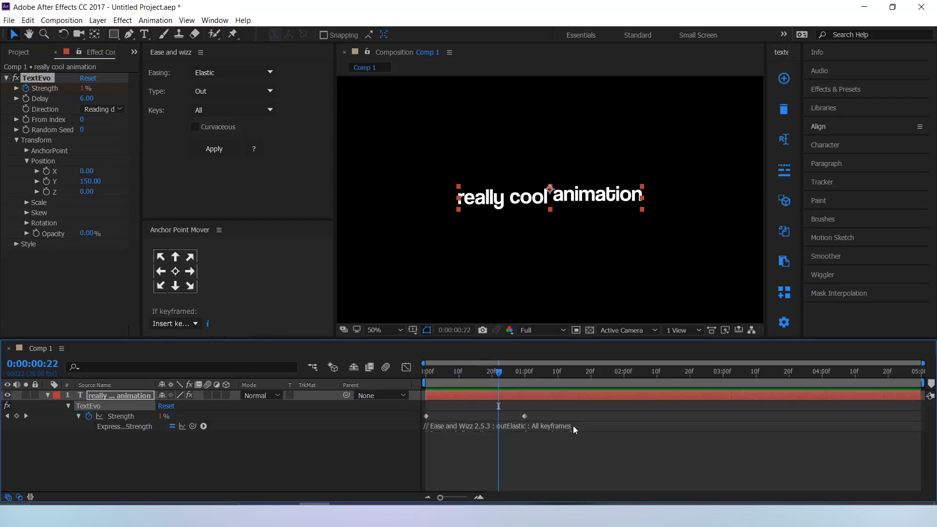
click(573, 426)
click(595, 463)
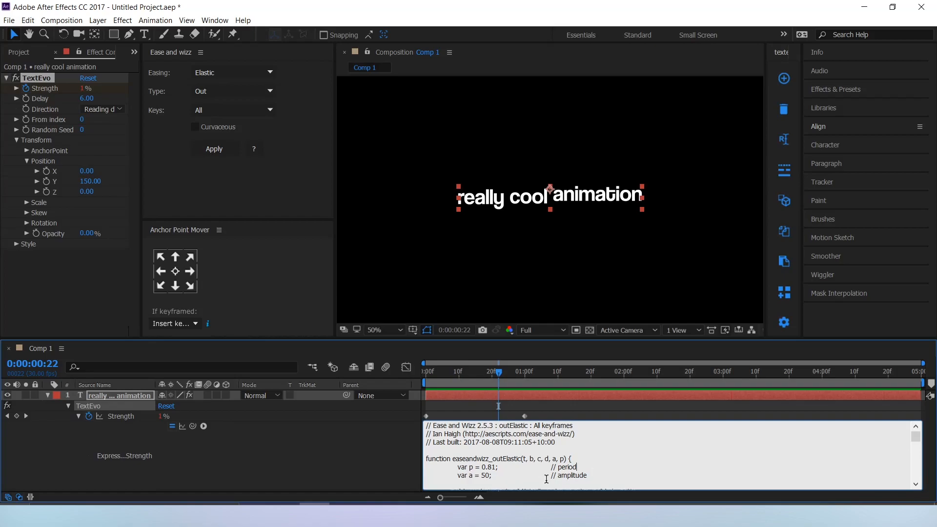
click(491, 467)
text(5)
drag(557, 475, 587, 475)
click(488, 476)
key(BackSpace)
text(4)
click(68, 405)
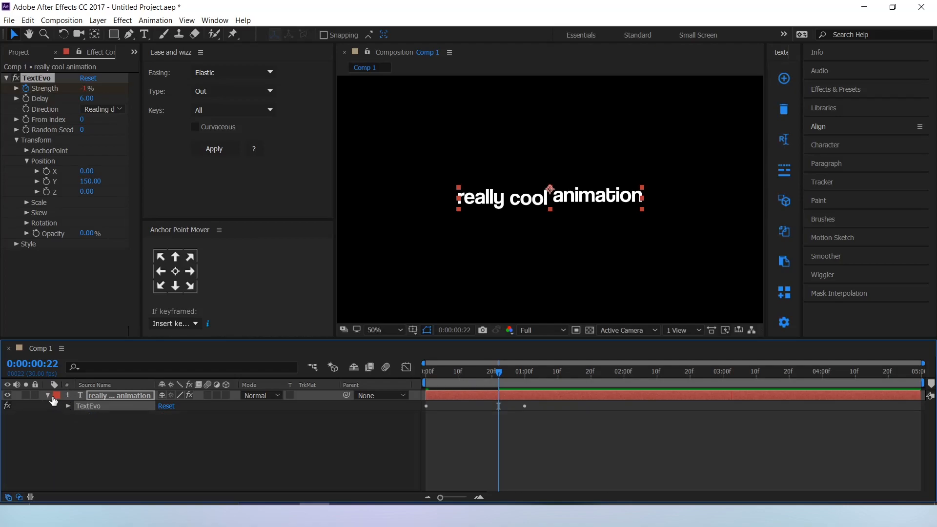
drag(493, 375, 414, 379)
key(space)
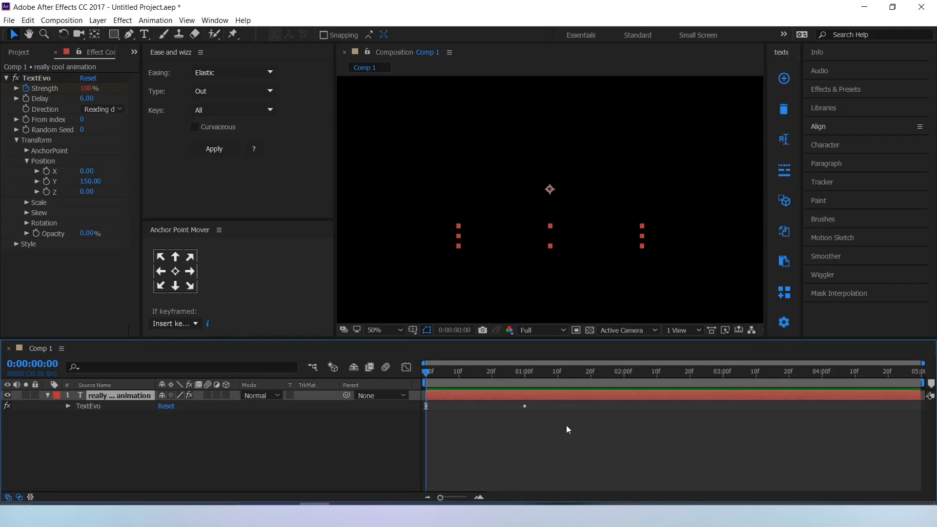
Step: At 0:00:01:00, add a second TextEvo effect to the text layer and set its Y position to -150
drag(465, 371, 525, 385)
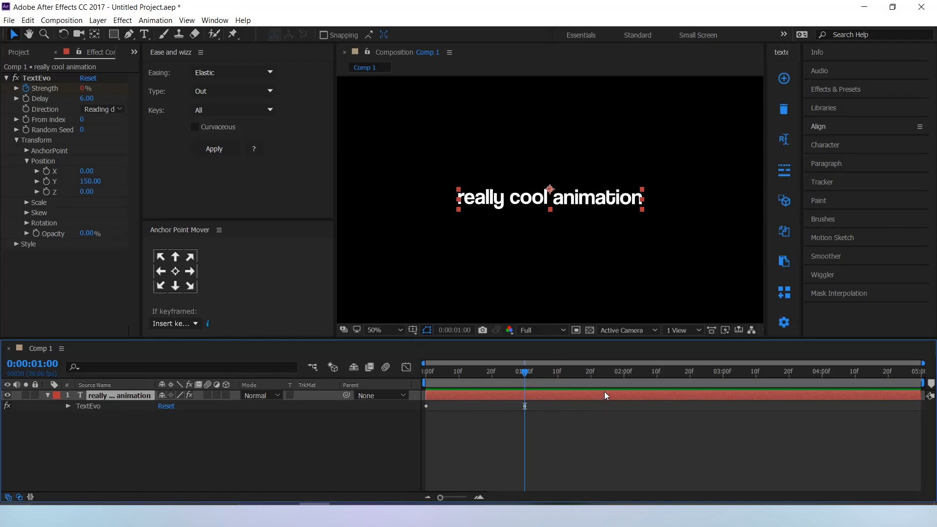
click(784, 78)
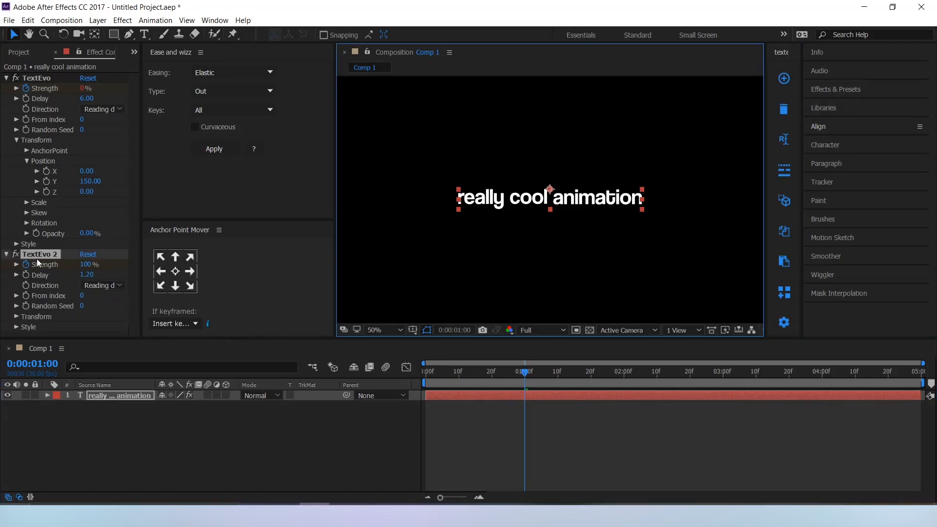
click(17, 316)
scroll(83, 320, down, 2)
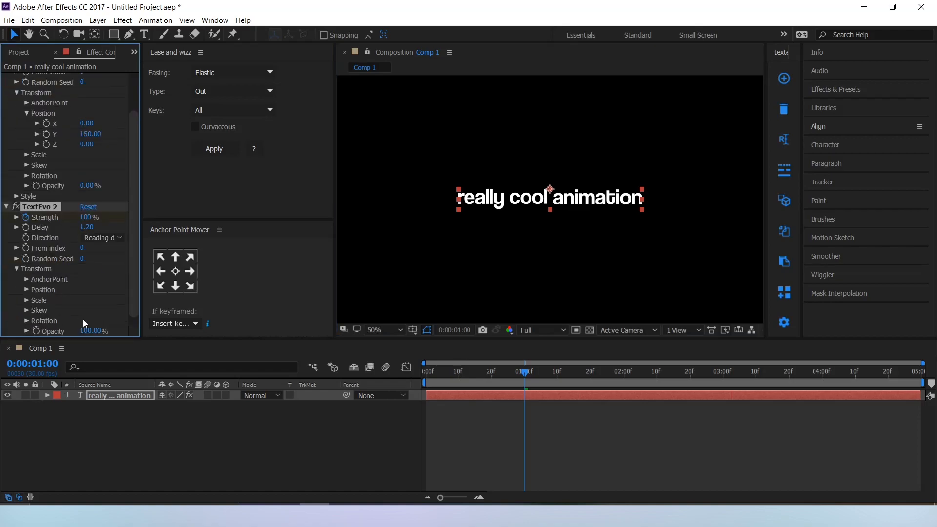
click(26, 290)
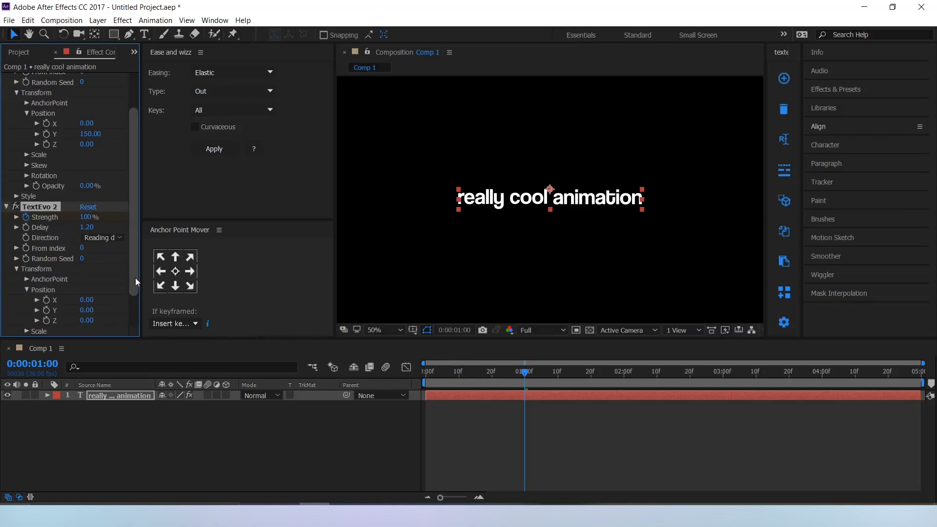
drag(136, 277, 110, 297)
click(86, 282)
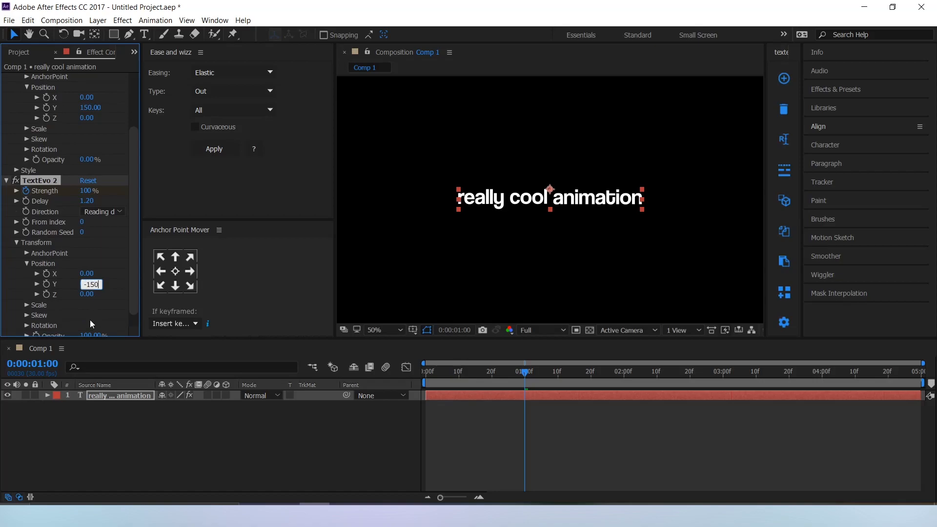
drag(132, 267, 133, 264)
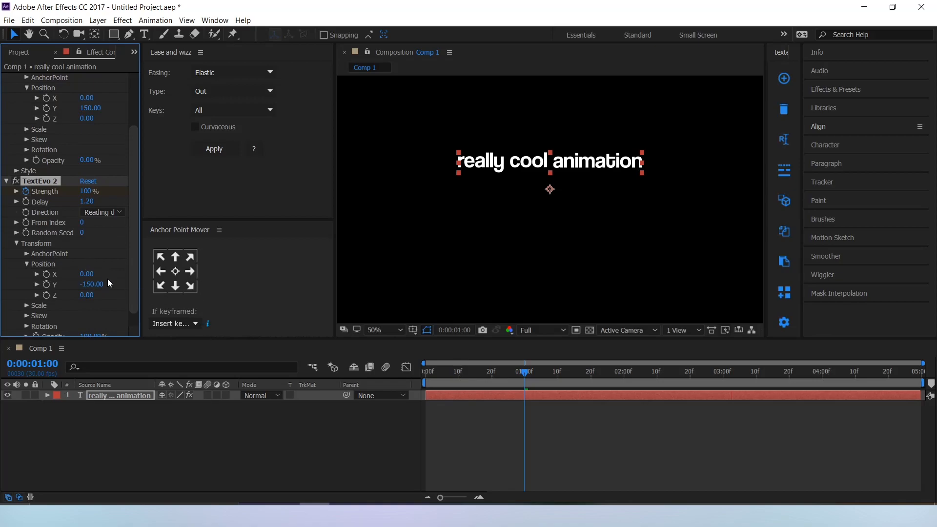
Step: Set the transform opacity of TextEvo 2 to 0%
scroll(133, 266, down, 1)
click(93, 322)
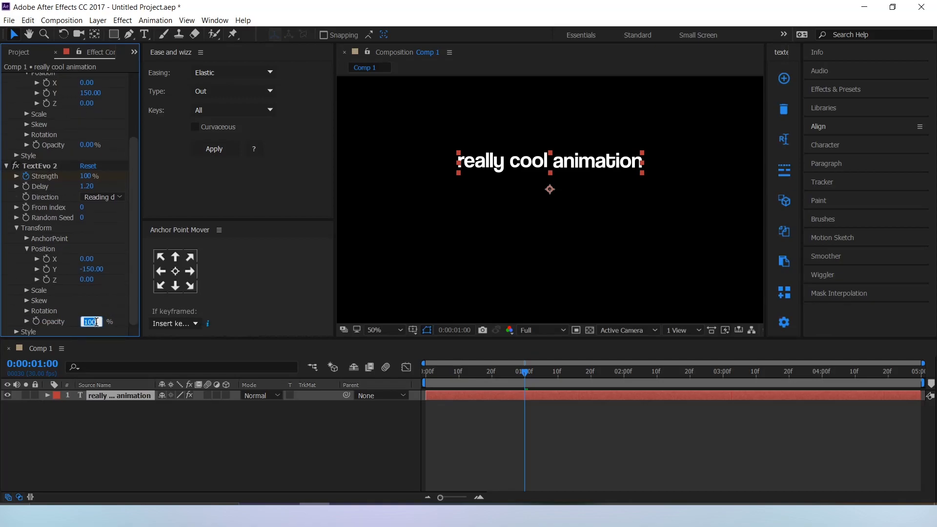
text(0)
key(Return)
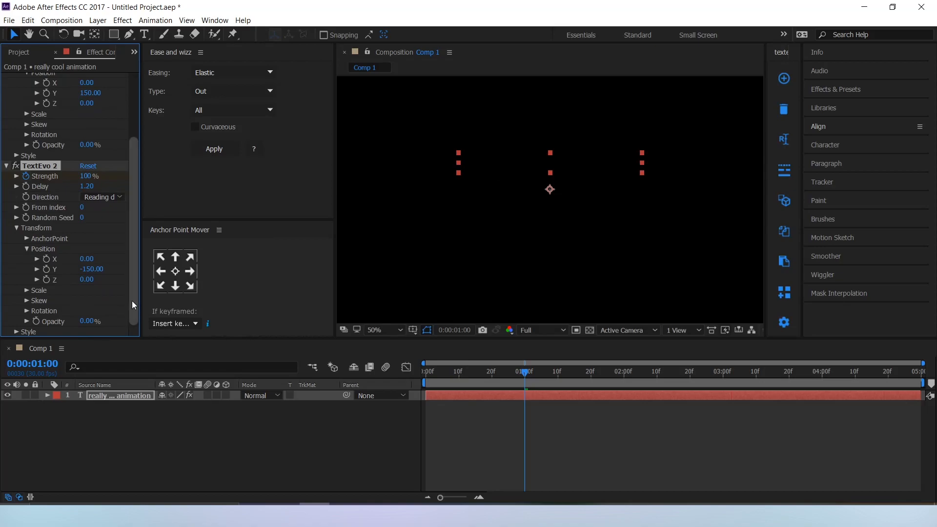
Step: Reveal the layer's keyframes and move the TextEvo 2 Strength keyframe at two seconds back to about frame 8
click(556, 398)
key(u)
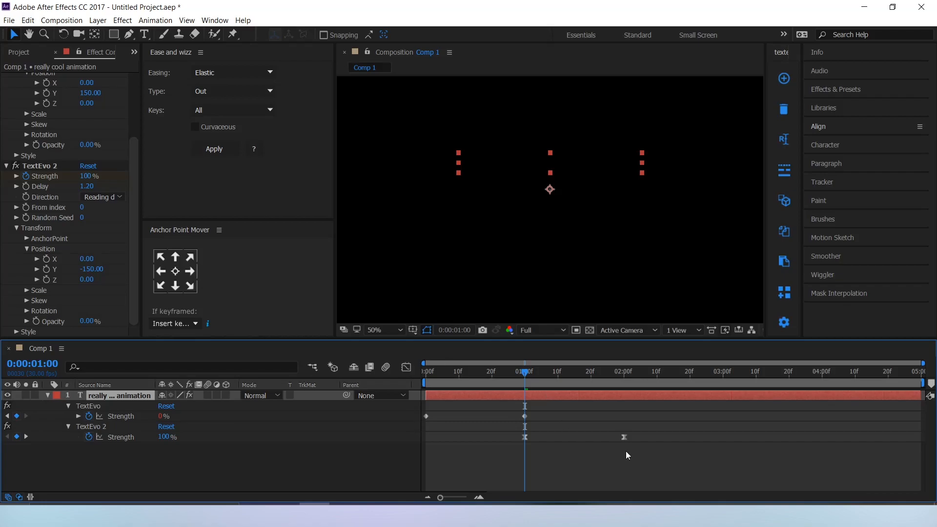
click(624, 436)
drag(559, 441, 451, 441)
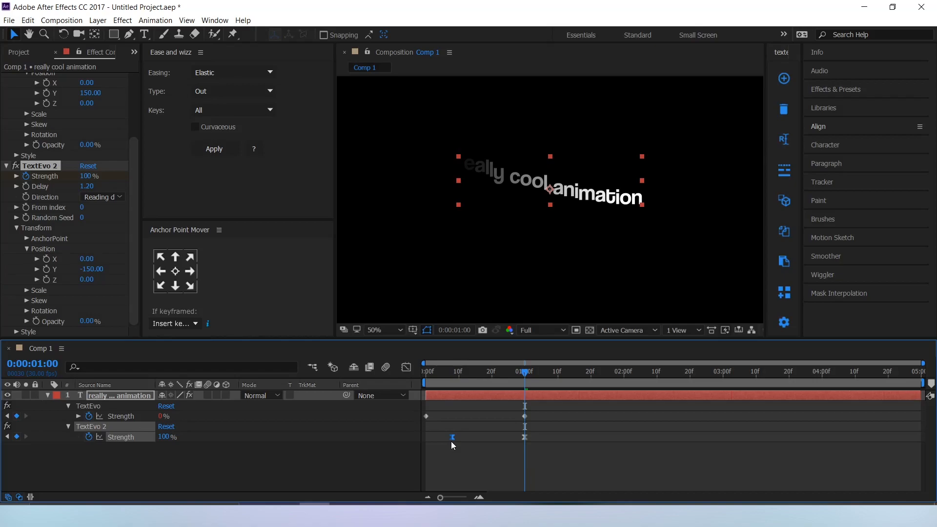
Step: Shape the TextEvo 2 Strength speed graph to start slowly and accelerate sharply into the last keyframe, and preview the animation
click(526, 438)
drag(526, 437, 433, 448)
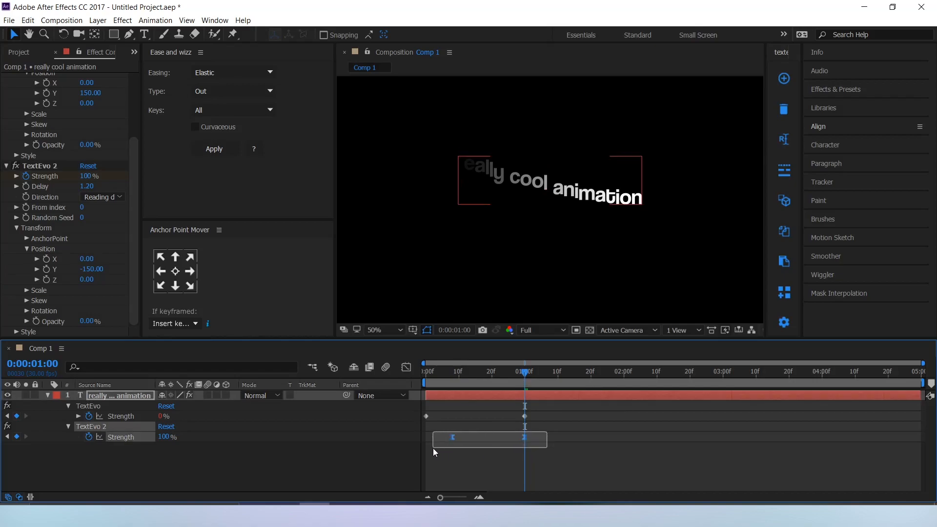
click(408, 370)
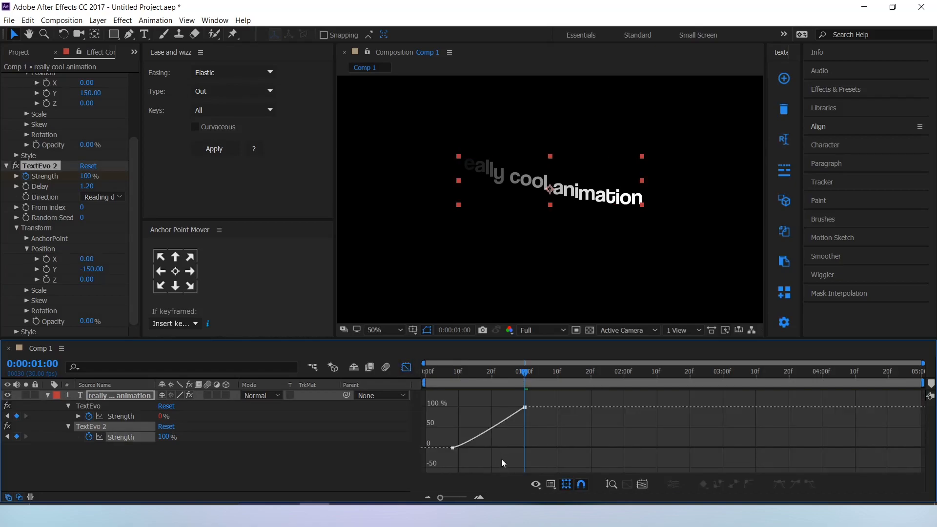
click(550, 485)
click(583, 382)
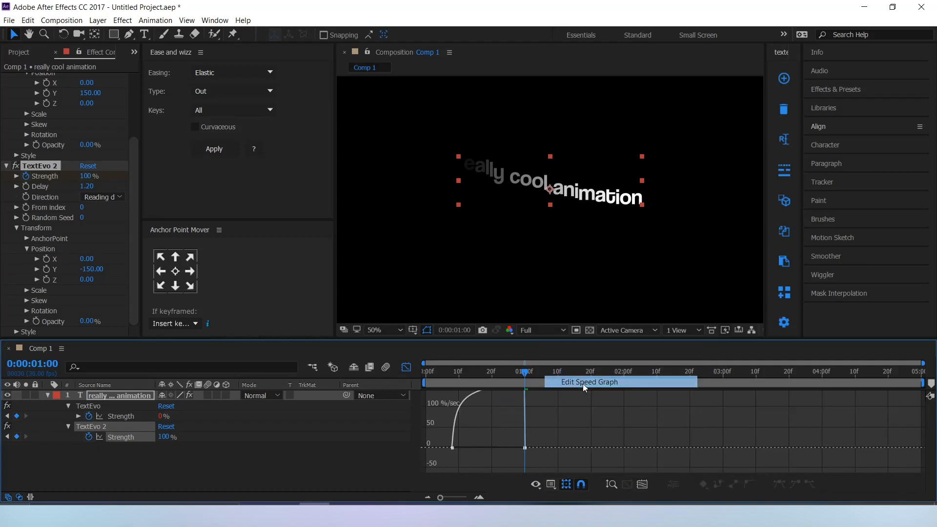
drag(465, 458, 622, 418)
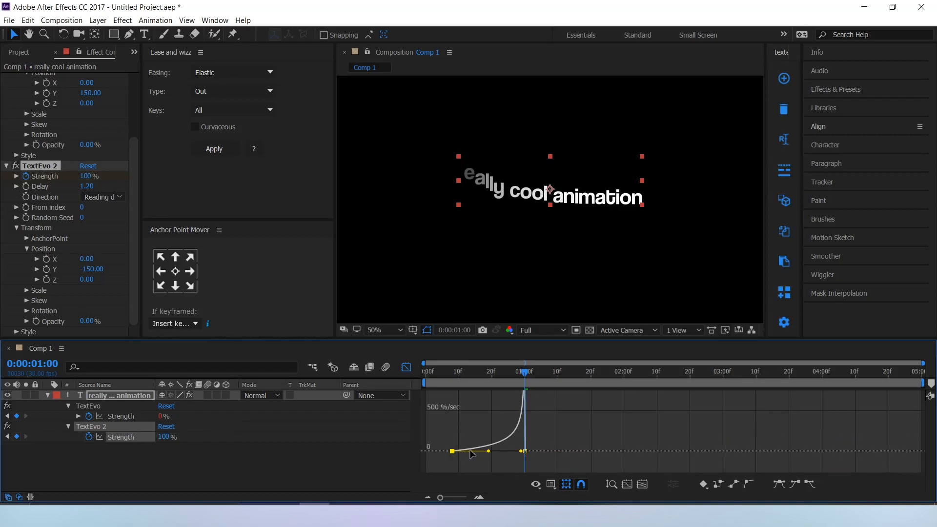
click(406, 367)
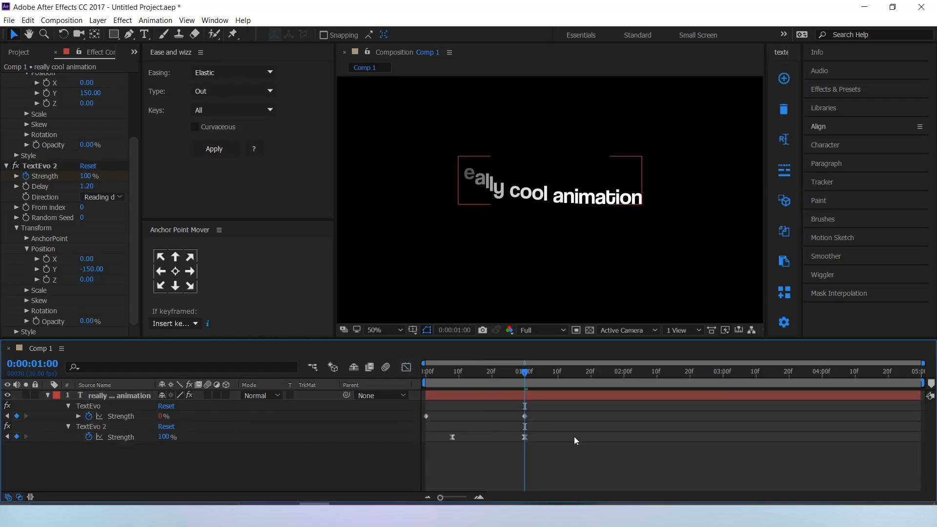
drag(524, 372, 426, 372)
key(space)
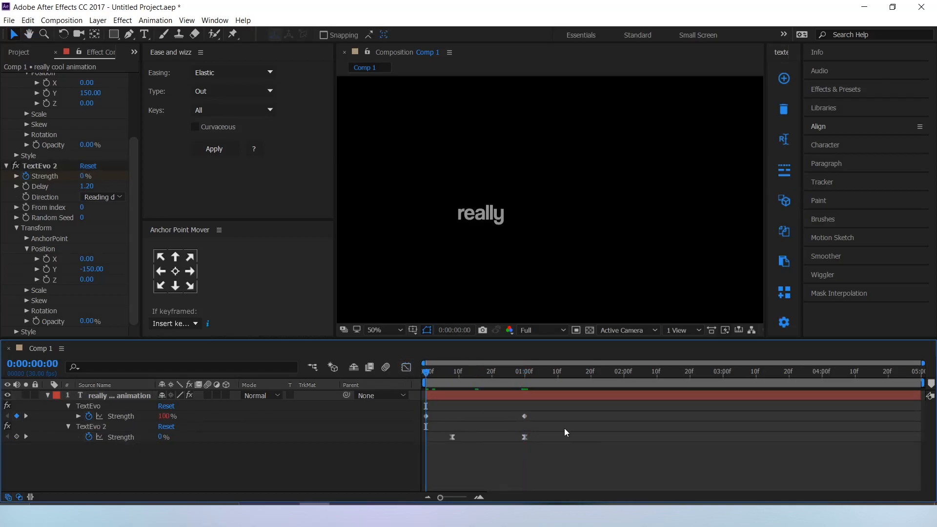
Step: Base the TextEvo 2 animation on words with the delay adapted automatically, and preview it
click(505, 373)
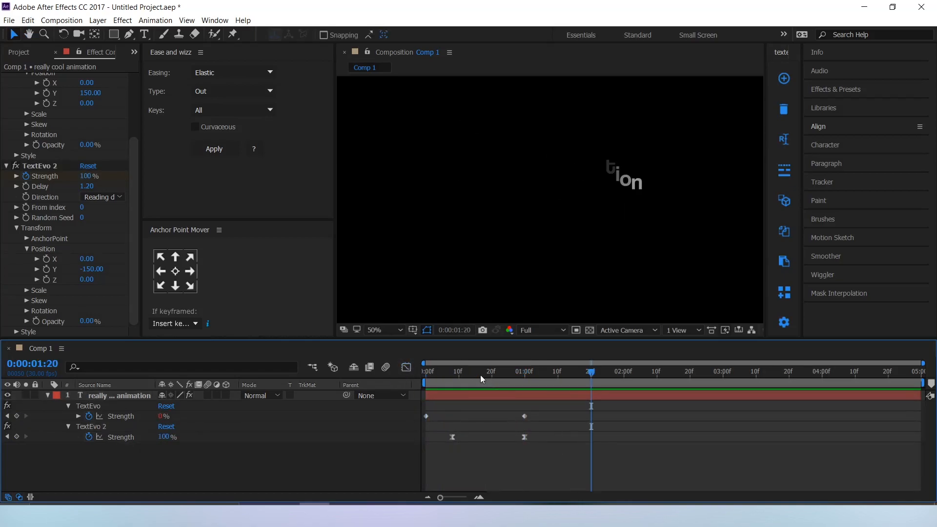
click(37, 166)
click(779, 170)
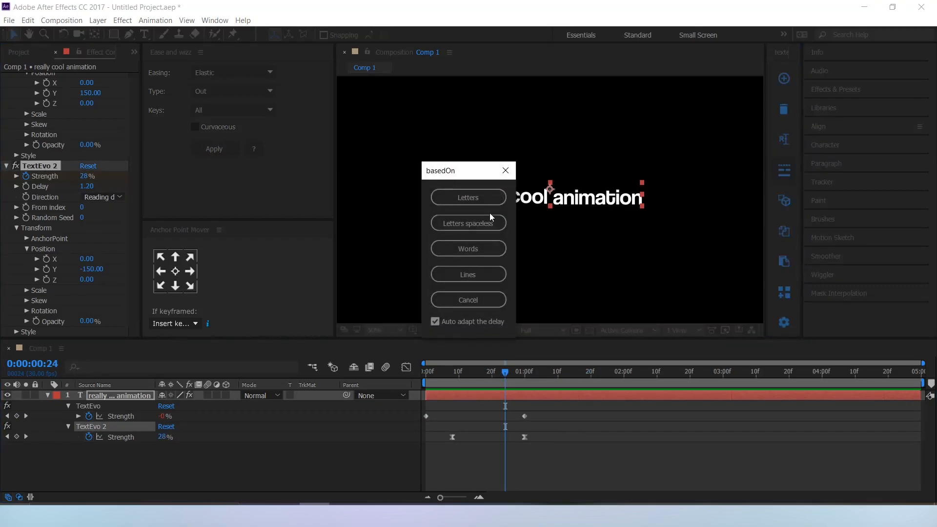
click(457, 249)
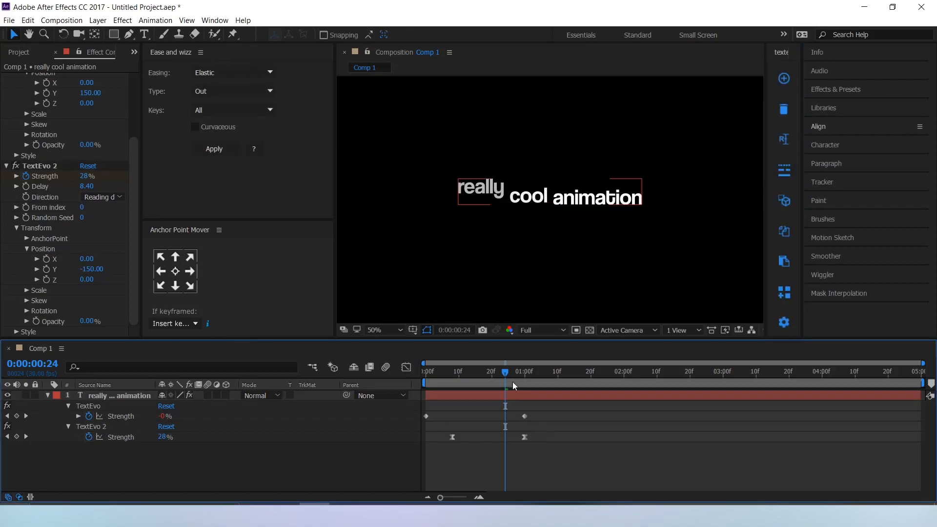
key(space)
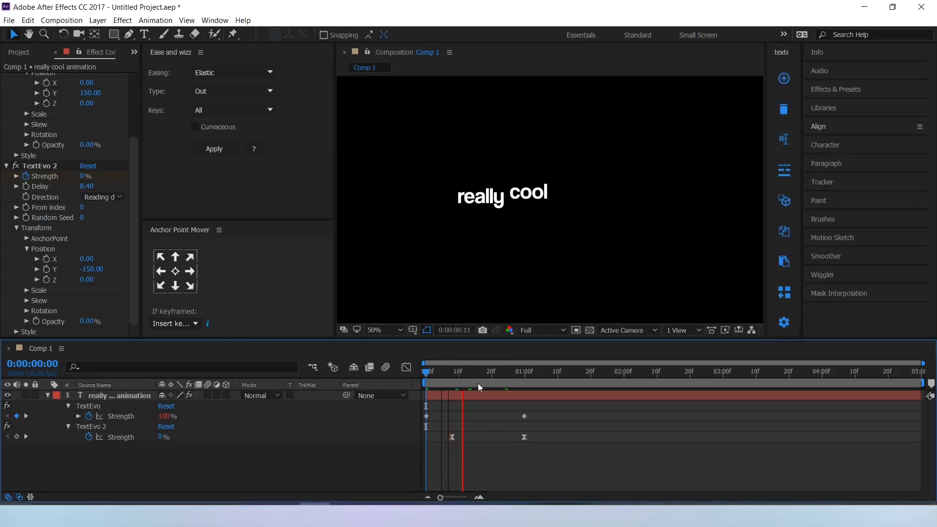
key(space)
Step: Apply Ease and wizz Elastic easing of type In to both TextEvo 2 Strength keyframes, and preview the motion
drag(470, 376, 446, 450)
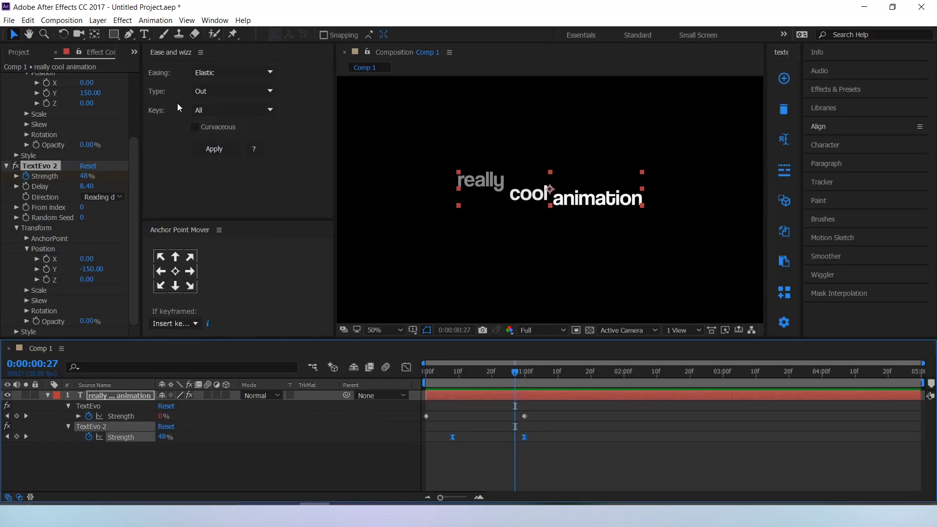
click(248, 93)
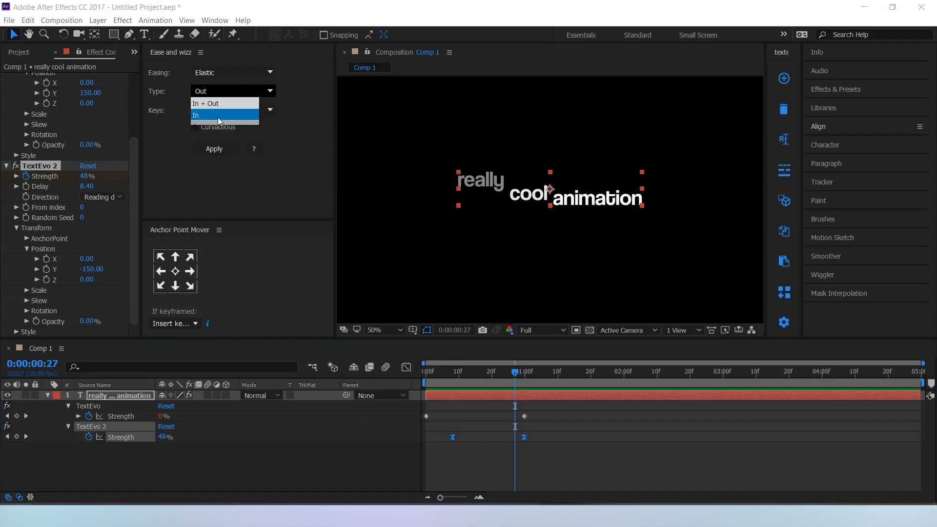
click(207, 98)
click(215, 150)
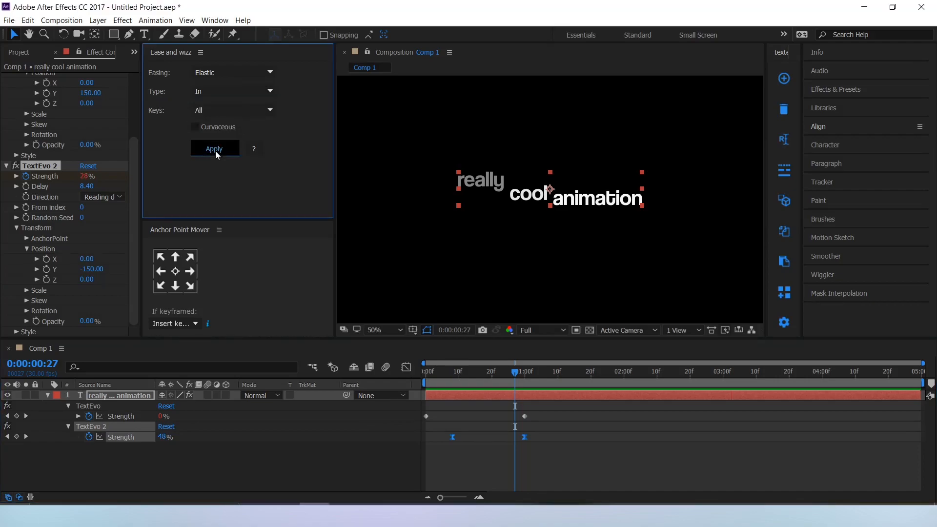
click(552, 442)
key(space)
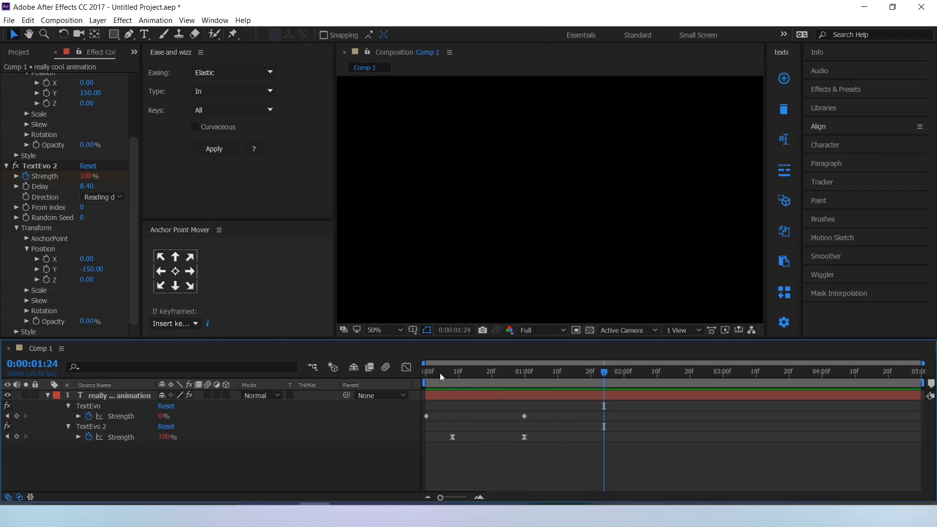
click(475, 373)
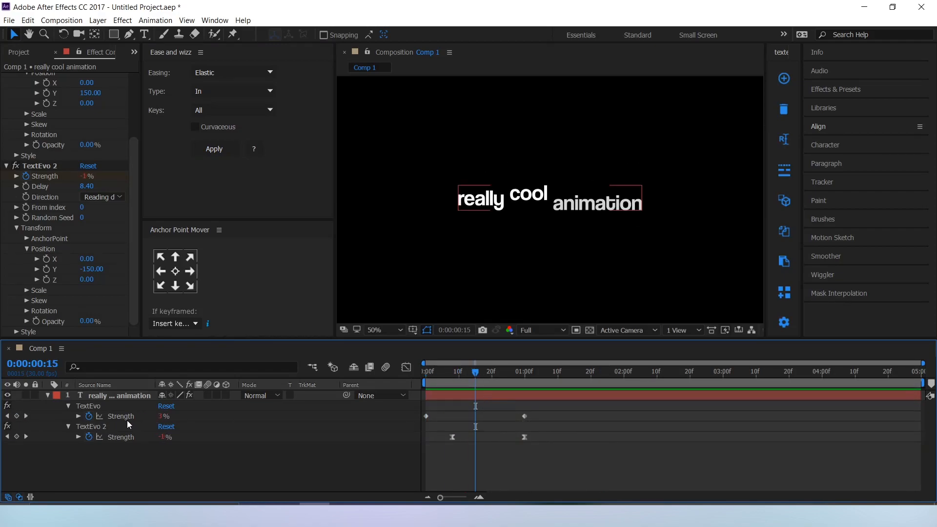
Step: Set the TextEvo 2 delay to 6
click(116, 427)
click(134, 213)
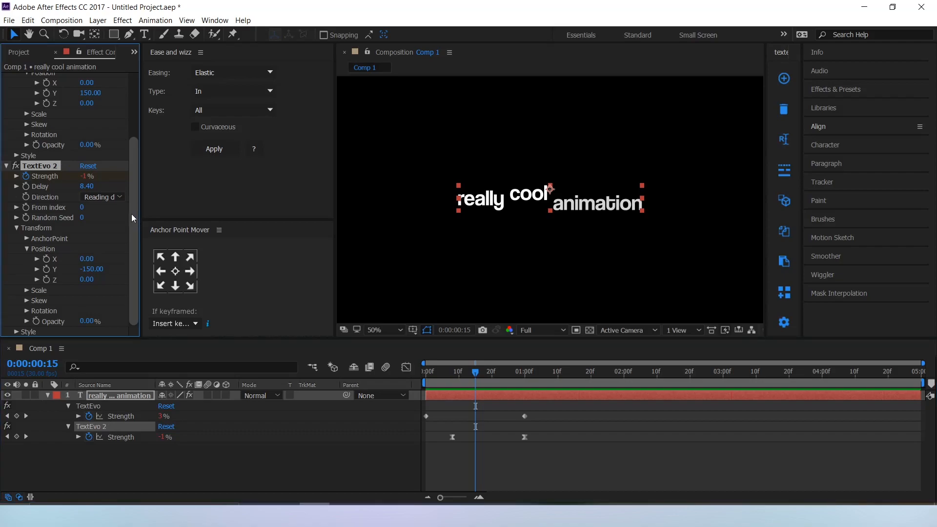
click(87, 186)
text(6)
key(Return)
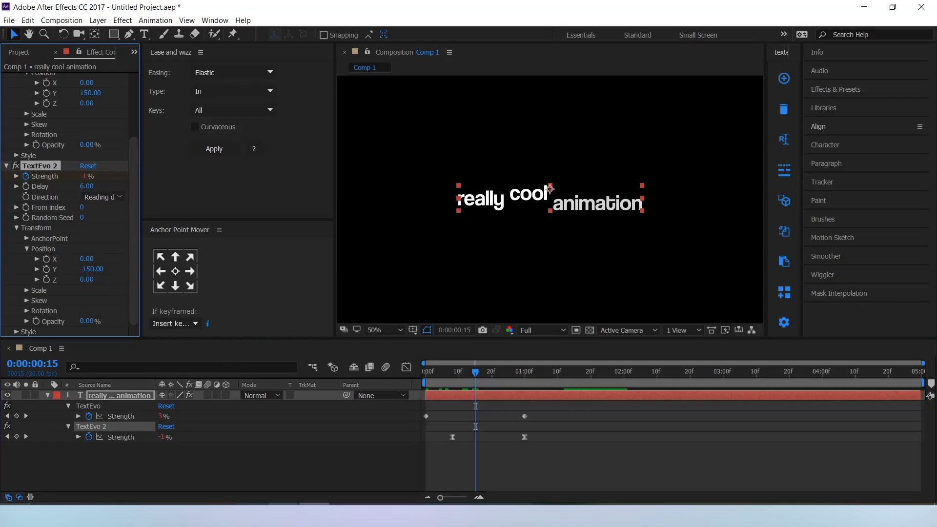
Step: Change the period in the TextEvo 2 Strength expression to 0.41, and collapse both TextEvo effects in the timeline
click(78, 437)
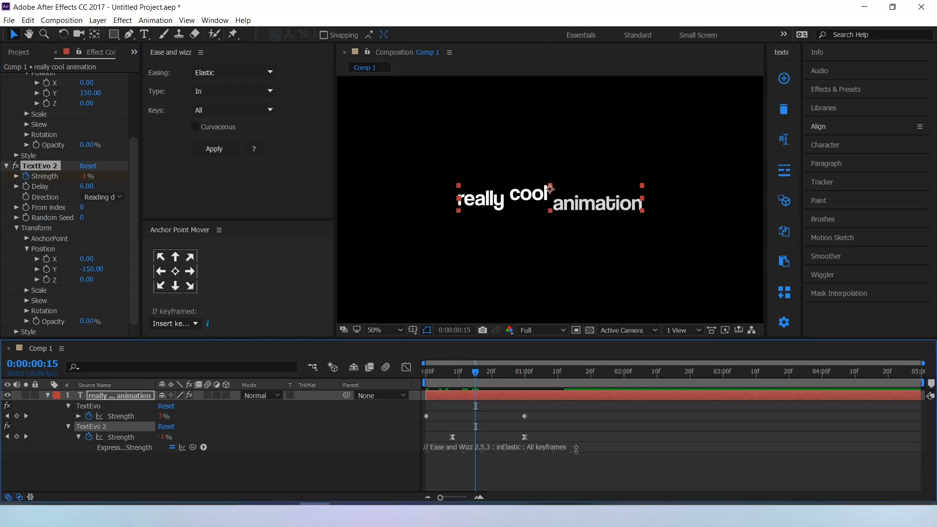
click(595, 449)
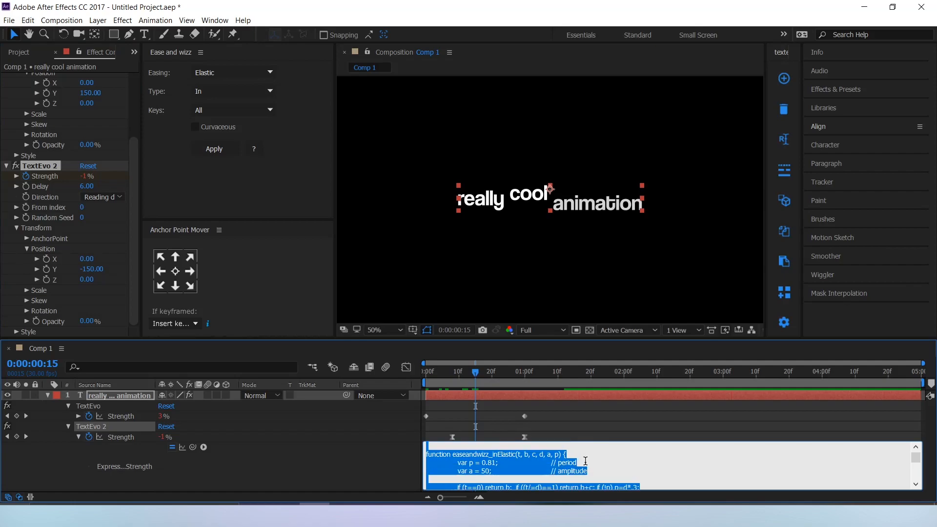
click(491, 462)
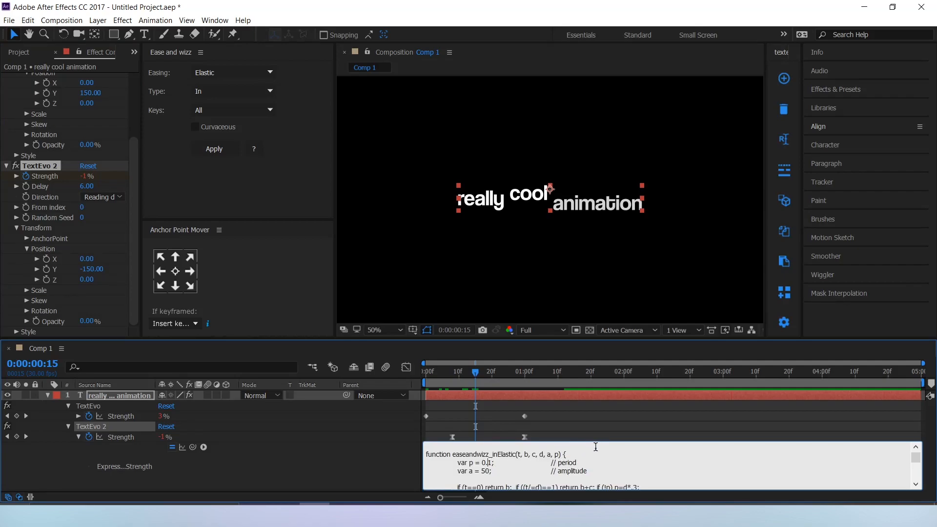
text(5)
key(BackSpace)
text(4)
click(601, 471)
click(69, 427)
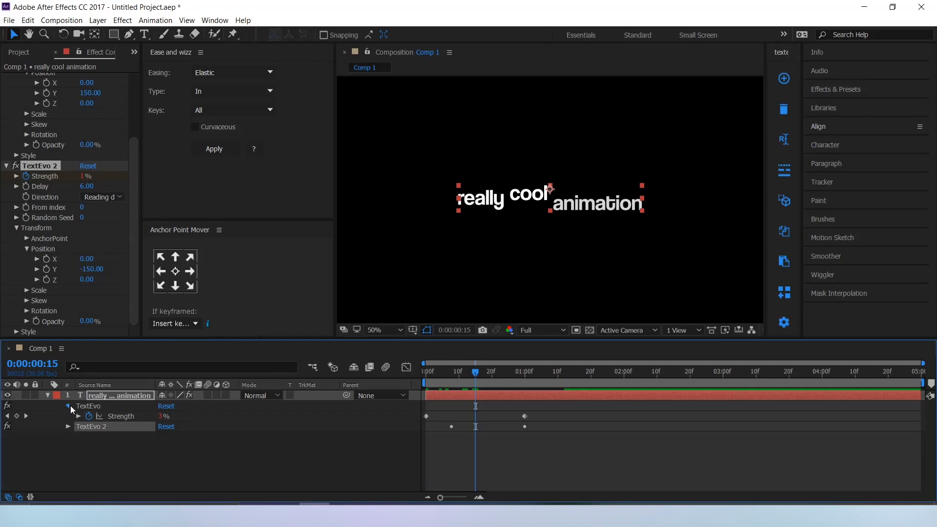
click(68, 406)
Step: Preview the finished word-by-word entrance and exit from the start of the composition
click(479, 450)
drag(478, 376, 405, 388)
click(527, 396)
key(space)
key(space)
Step: Duplicate the text layer, shift the copy to start at about 0:00:01:03, and preview both layers together
key(ctrl+d)
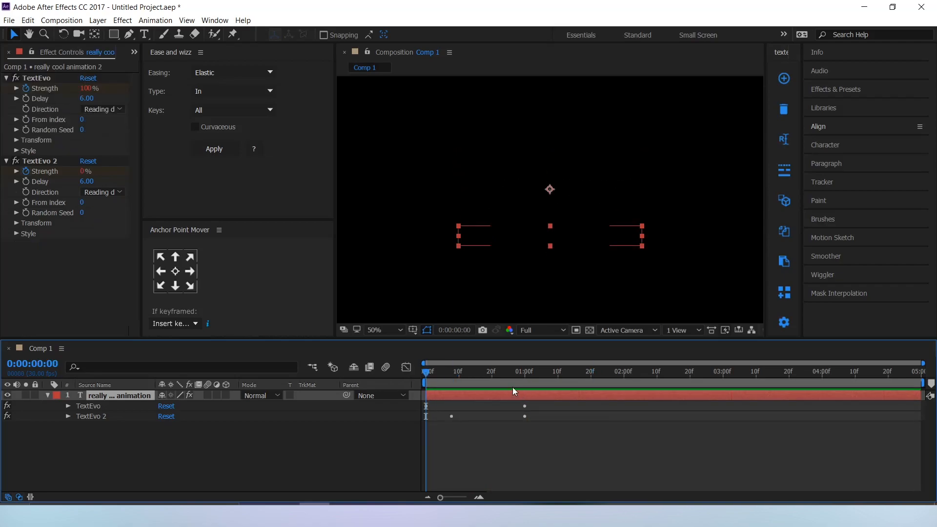
drag(450, 395, 553, 397)
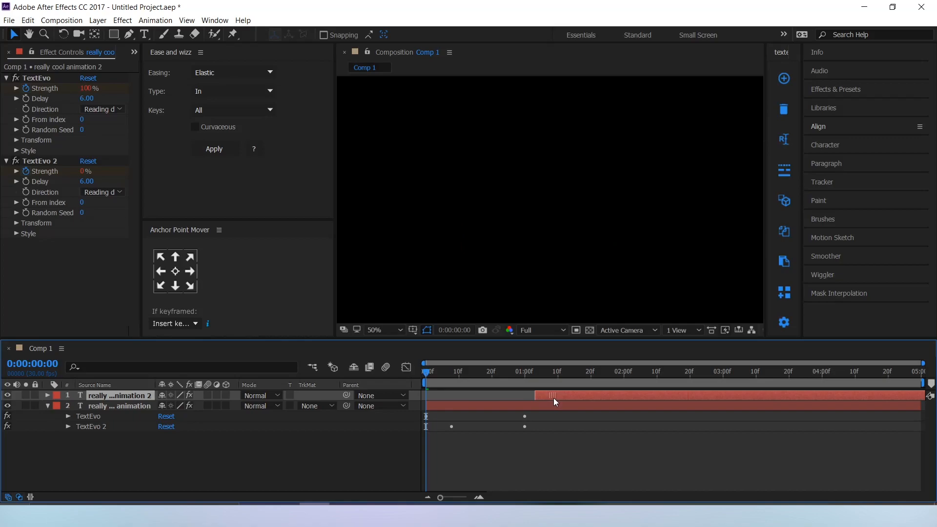
mouse_move(431, 371)
mouse_down()
mouse_move(479, 370)
mouse_move(430, 372)
mouse_up()
key(space)
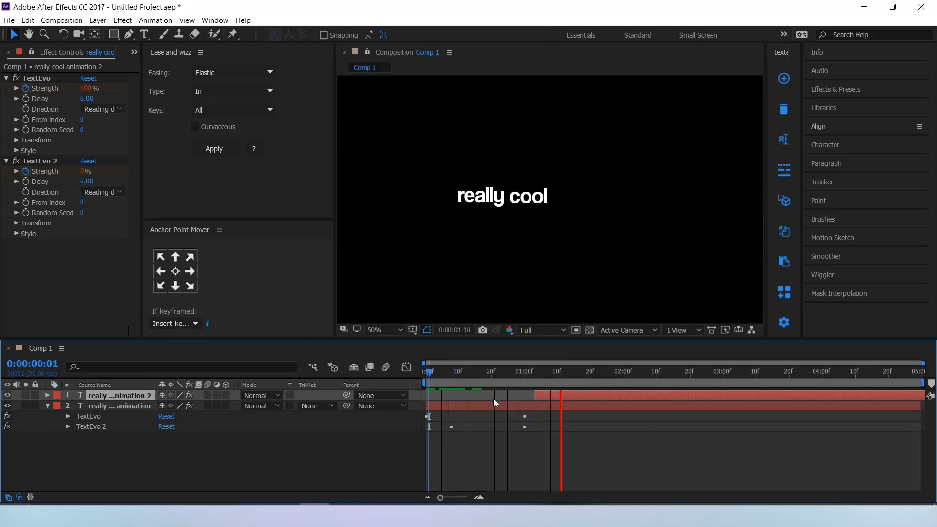
Step: Move to about 0:00:01:23 and replace the duplicated layer's text with "bouncy text tutorial"
click(540, 376)
double_click(561, 398)
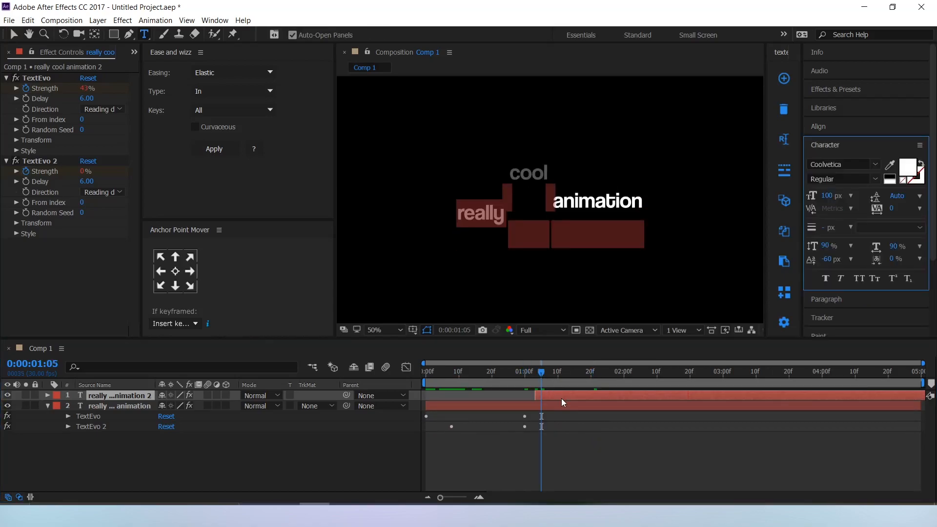
click(577, 427)
drag(547, 372, 600, 373)
click(598, 398)
double_click(598, 398)
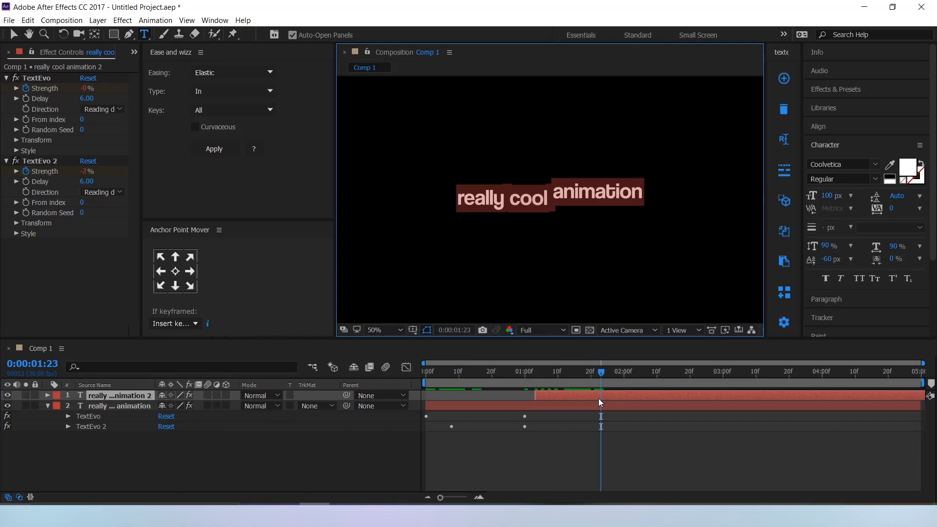
text(bo)
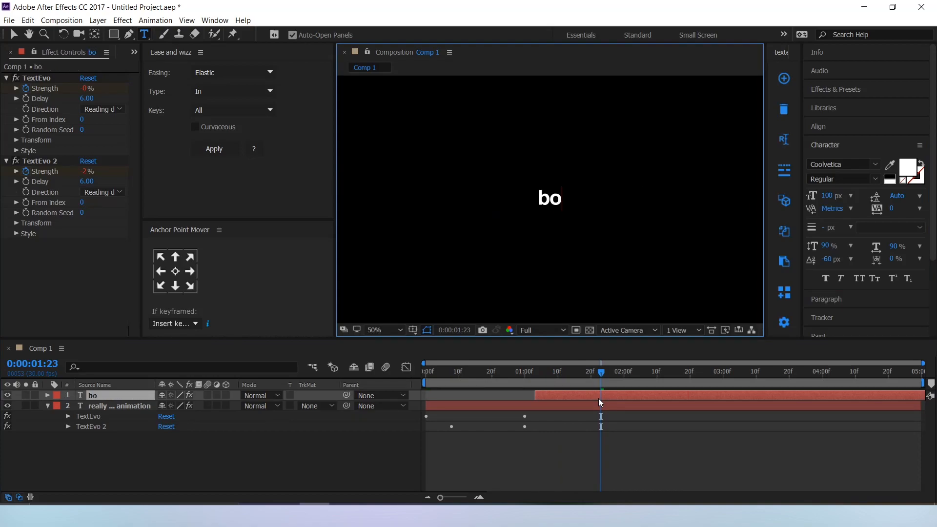
text(uncy text)
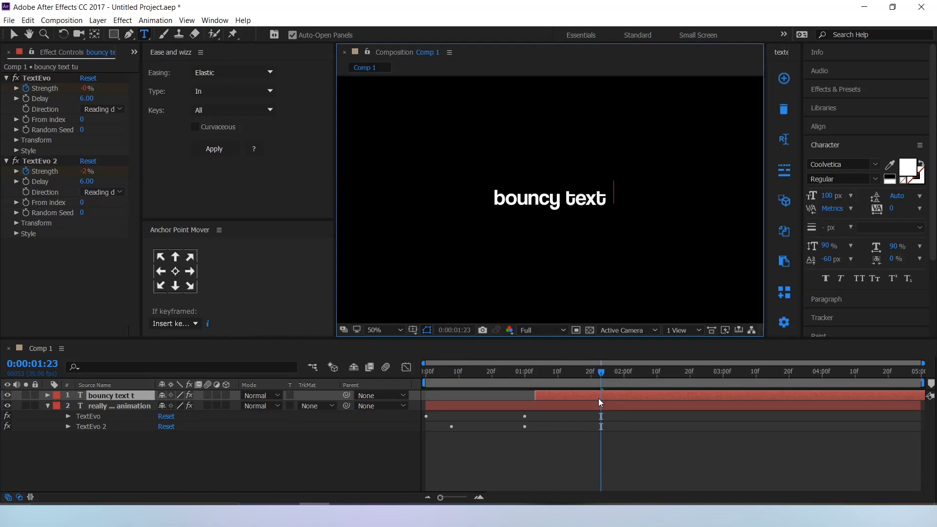
text( tutorial)
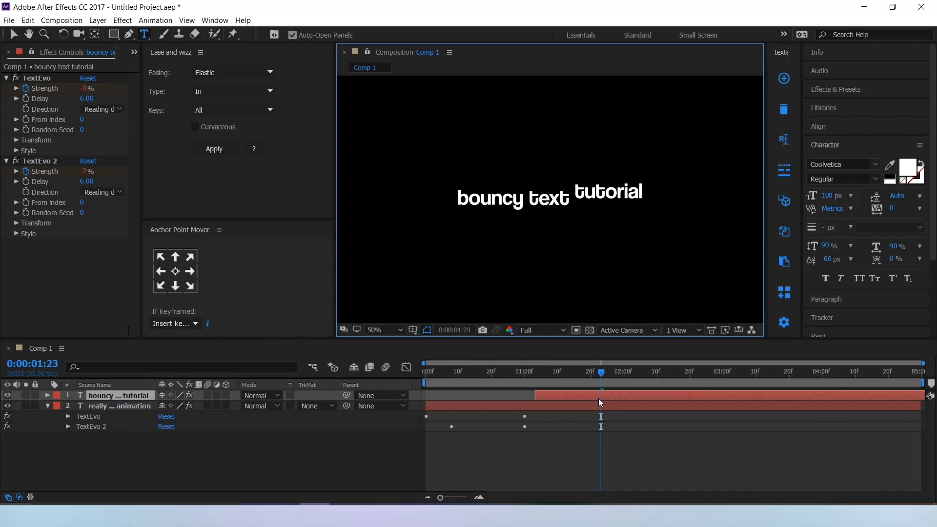
click(568, 443)
Step: Preview both text animations in sequence from the start of the composition, and select the original "really cool animation" layer
drag(600, 372, 422, 371)
key(space)
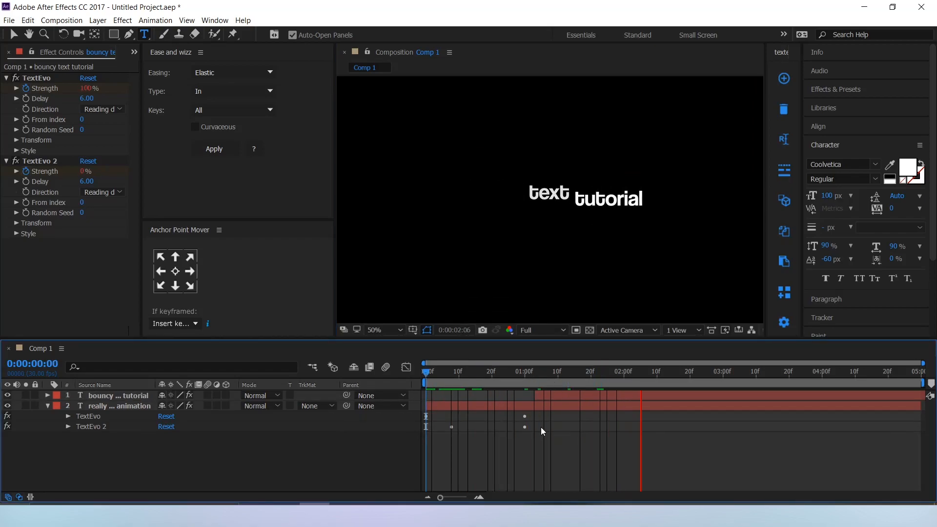
key(space)
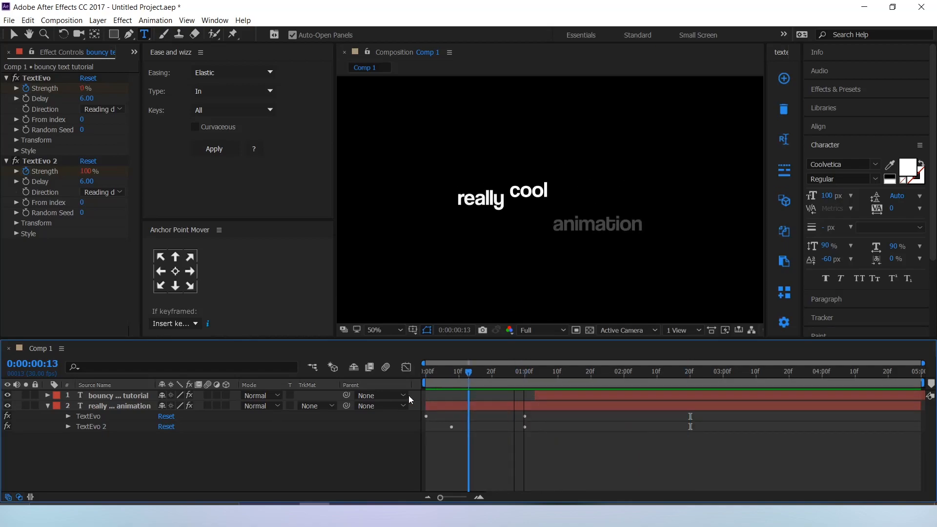
click(449, 406)
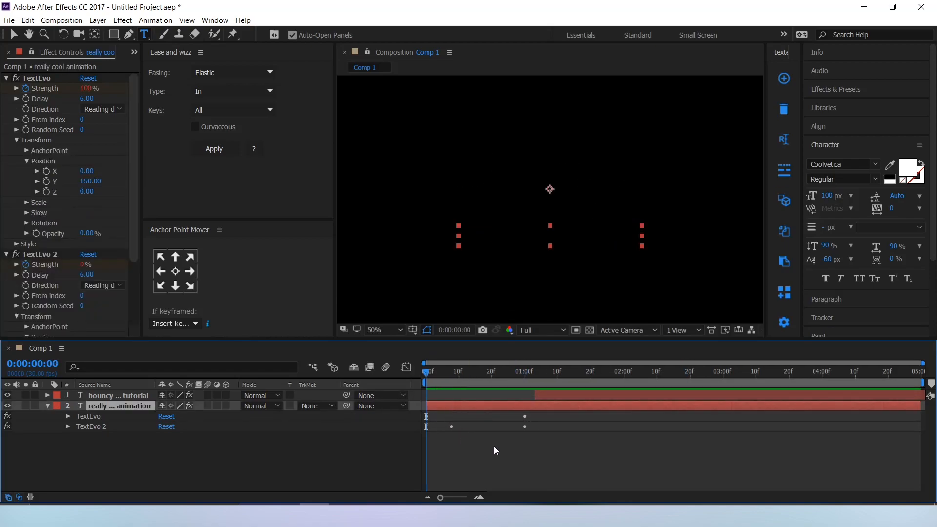